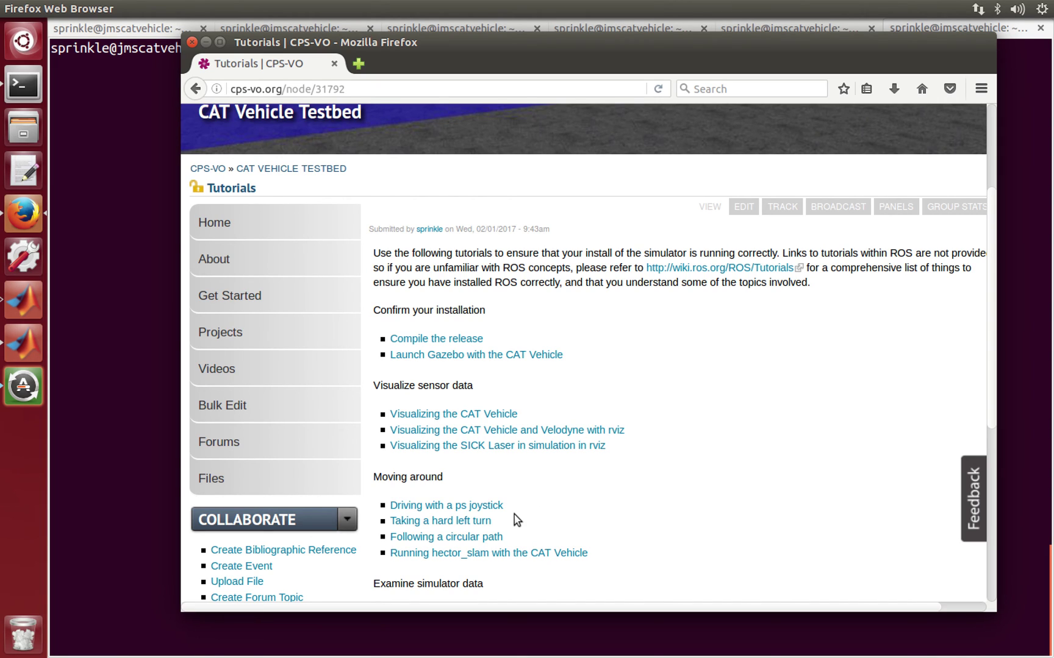
# Open the 'Following a circular path' tutorial link in a new Firefox tab and view it.
pyautogui.rightClick(477, 539)
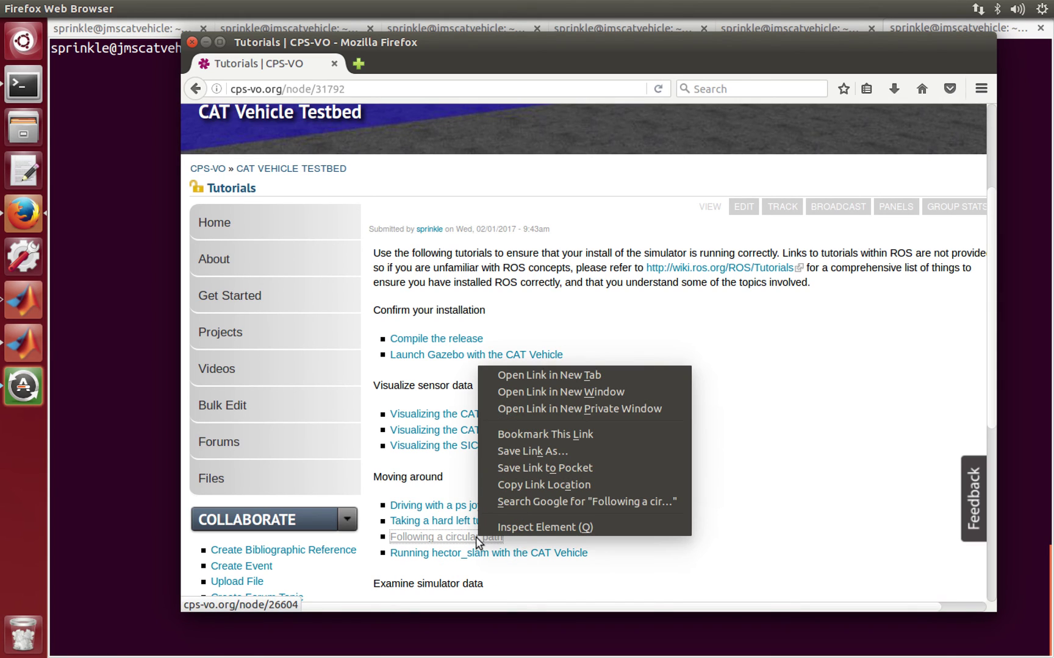
pyautogui.click(548, 376)
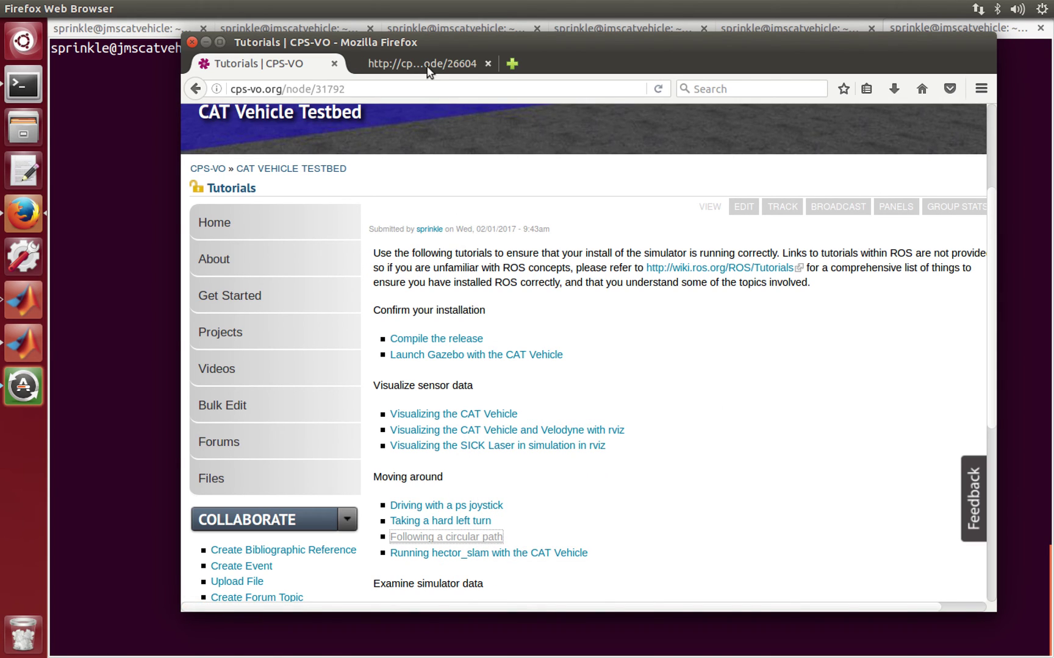
pyautogui.click(430, 73)
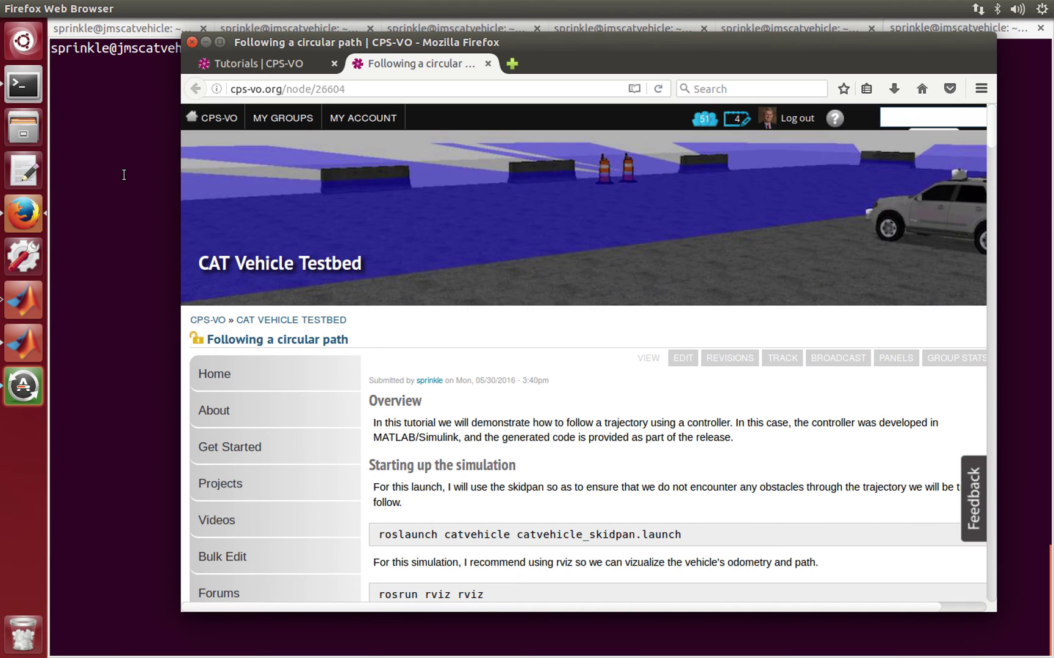
# Bring MATLAB forward and browse from the home folder into catvehicle_ws/src.
pyautogui.click(123, 175)
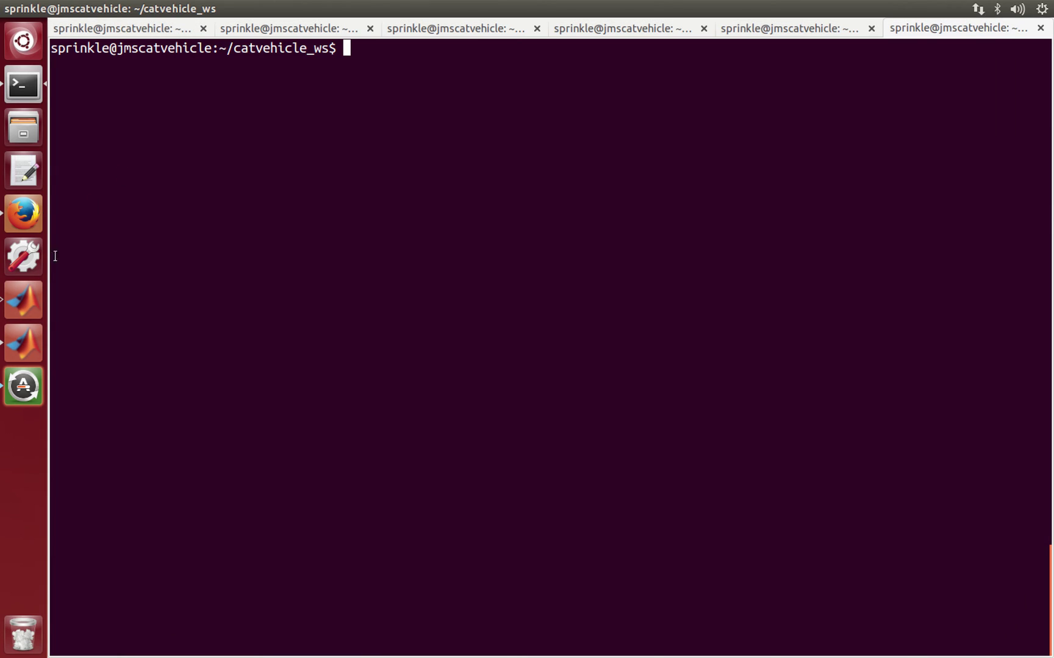
pyautogui.click(31, 343)
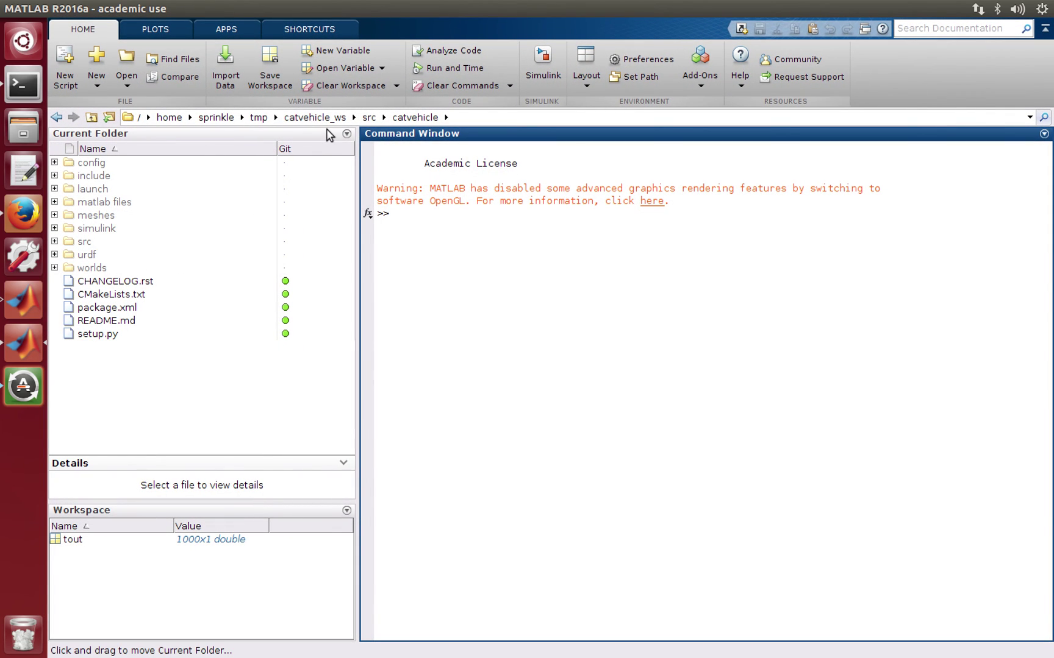
pyautogui.click(216, 118)
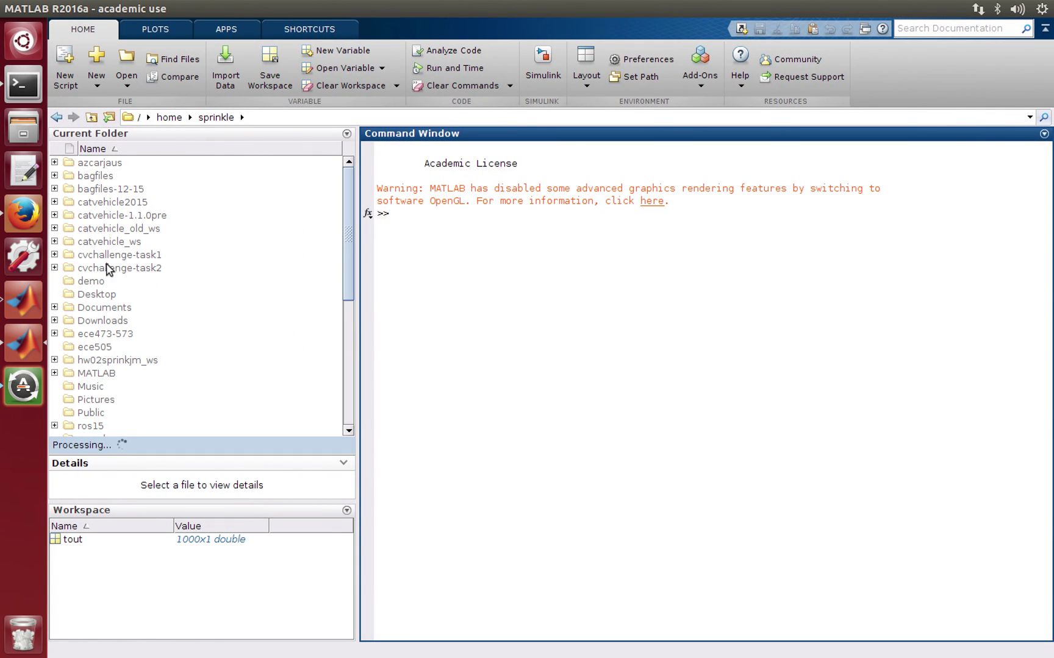
pyautogui.click(107, 244)
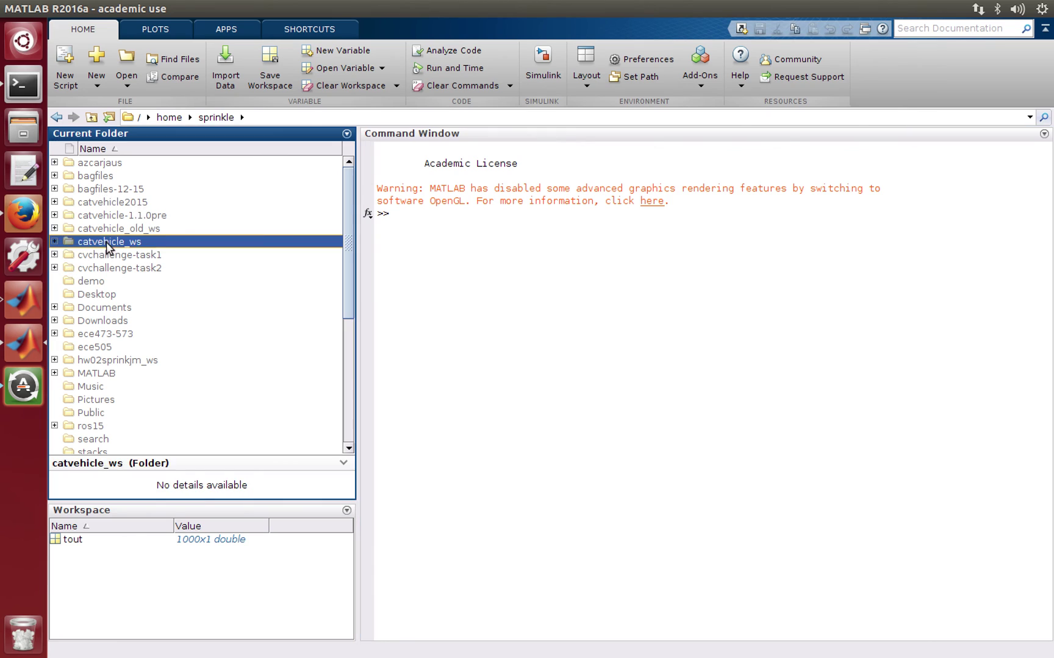
pyautogui.doubleClick(106, 242)
pyautogui.click(84, 186)
pyautogui.doubleClick(84, 186)
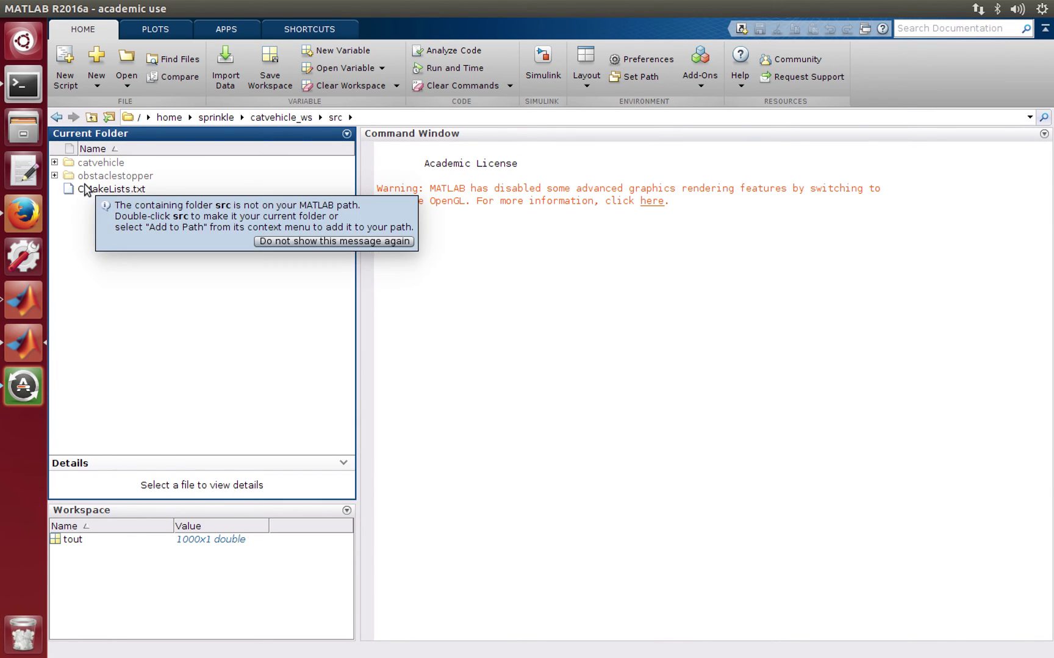
# Enter catvehicle/simulink and select the catvehicle_hoffmannFollower.slx model file.
pyautogui.click(95, 163)
pyautogui.doubleClick(96, 164)
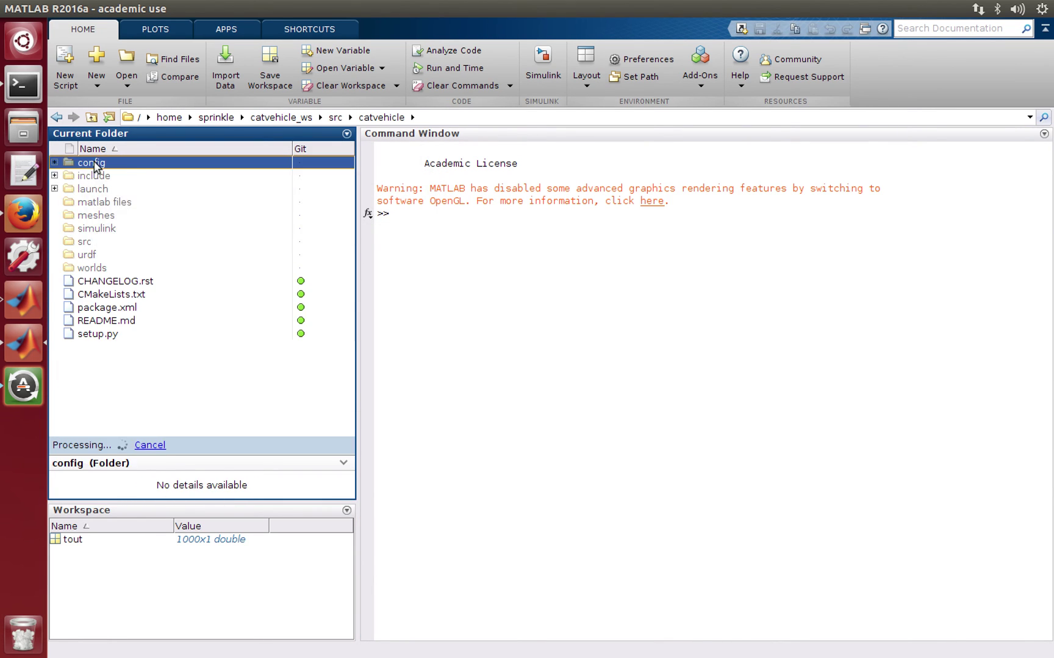
pyautogui.doubleClick(91, 162)
pyautogui.click(92, 117)
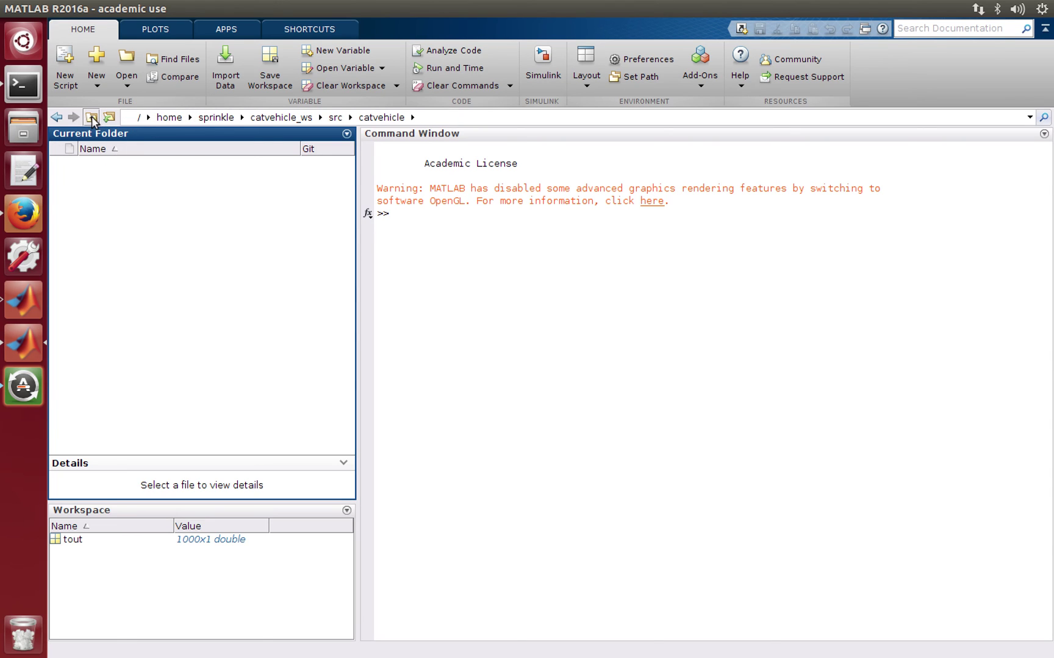
pyautogui.click(83, 229)
pyautogui.doubleClick(83, 229)
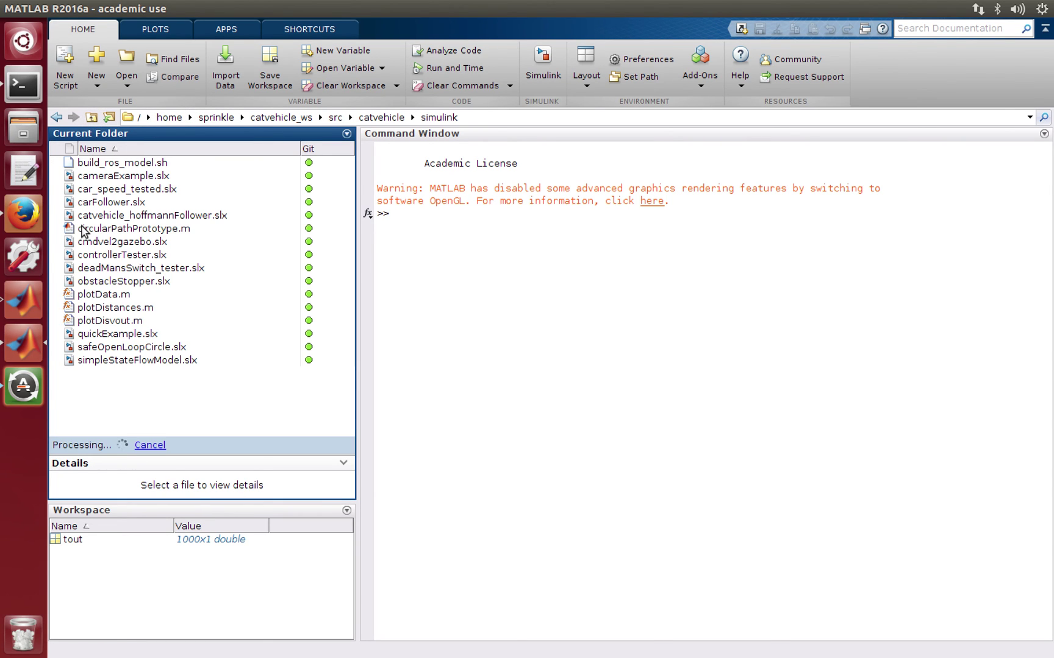
pyautogui.click(108, 215)
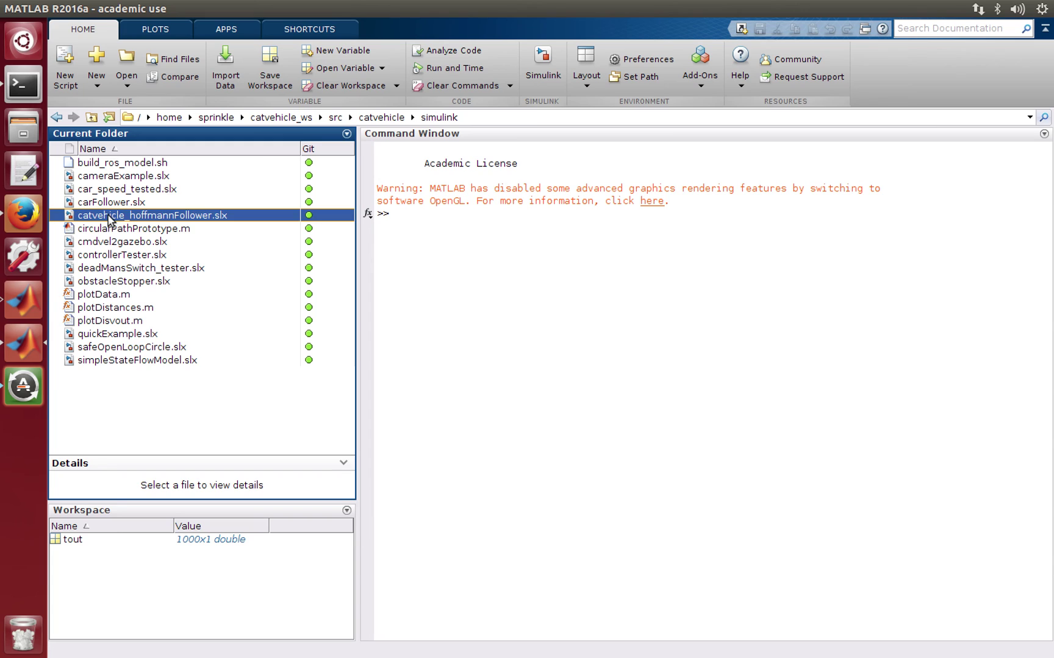
# Open catvehicle_hoffmannFollower and fit the whole block diagram to the window.
pyautogui.doubleClick(181, 217)
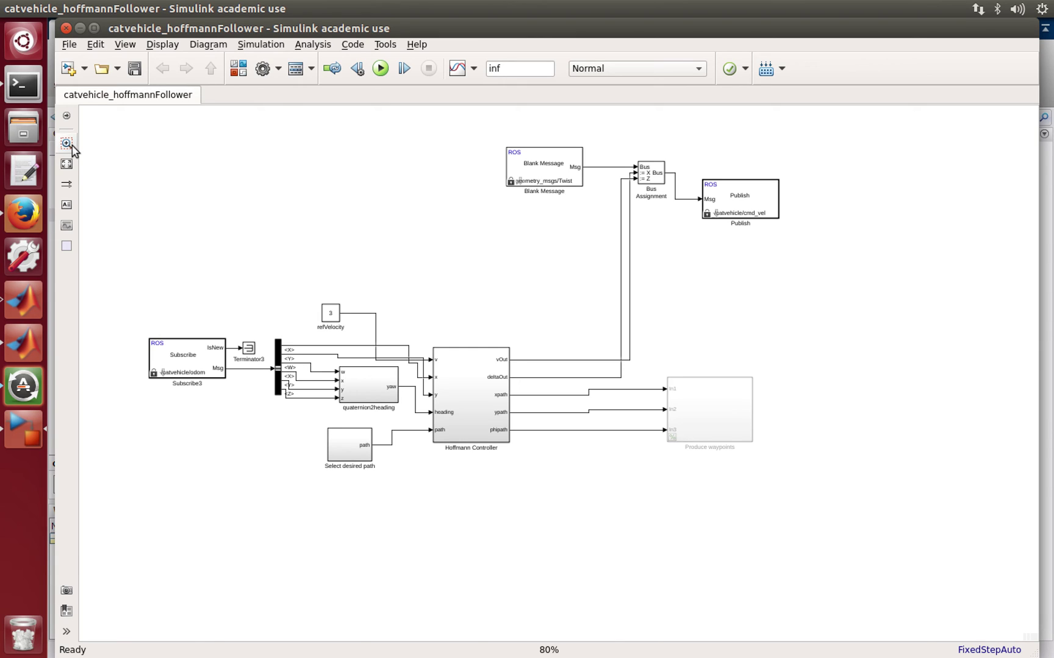
pyautogui.click(67, 165)
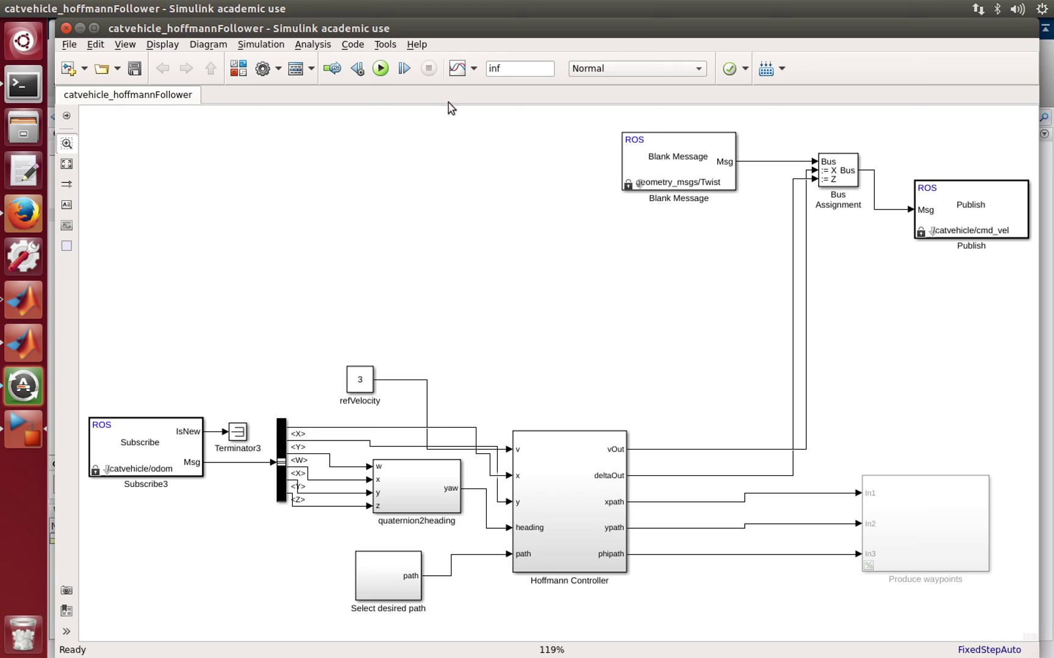
pyautogui.click(72, 119)
# Select the Blank Message, Bus Assignment and Publish blocks to inspect the /catvehicle/cmd_vel output.
pyautogui.click(600, 270)
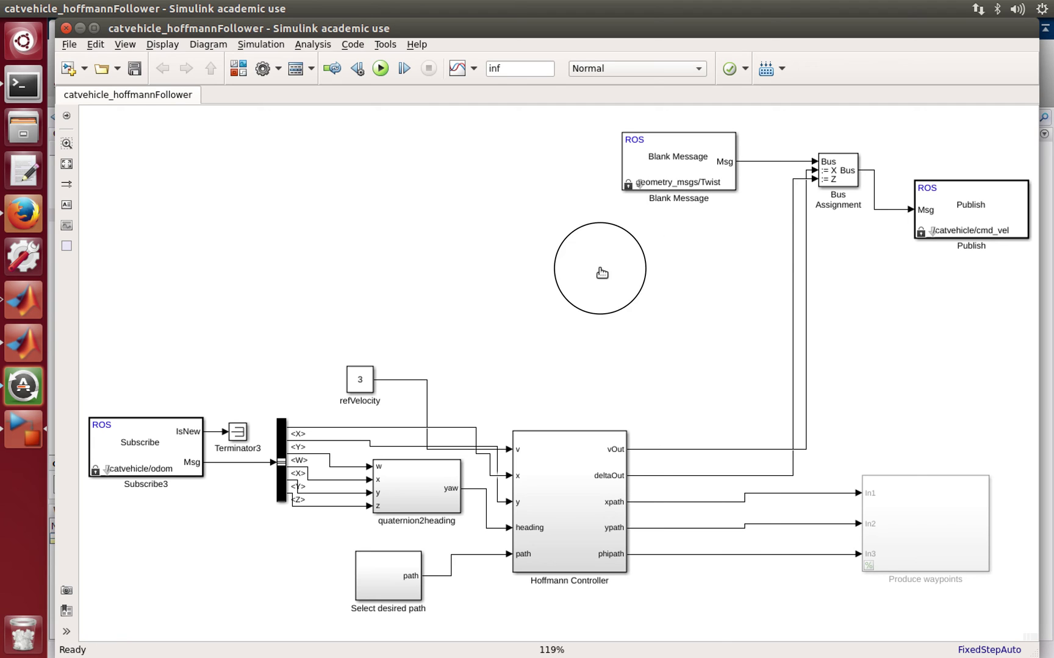
pyautogui.moveTo(602, 273); pyautogui.dragTo(1012, 109)
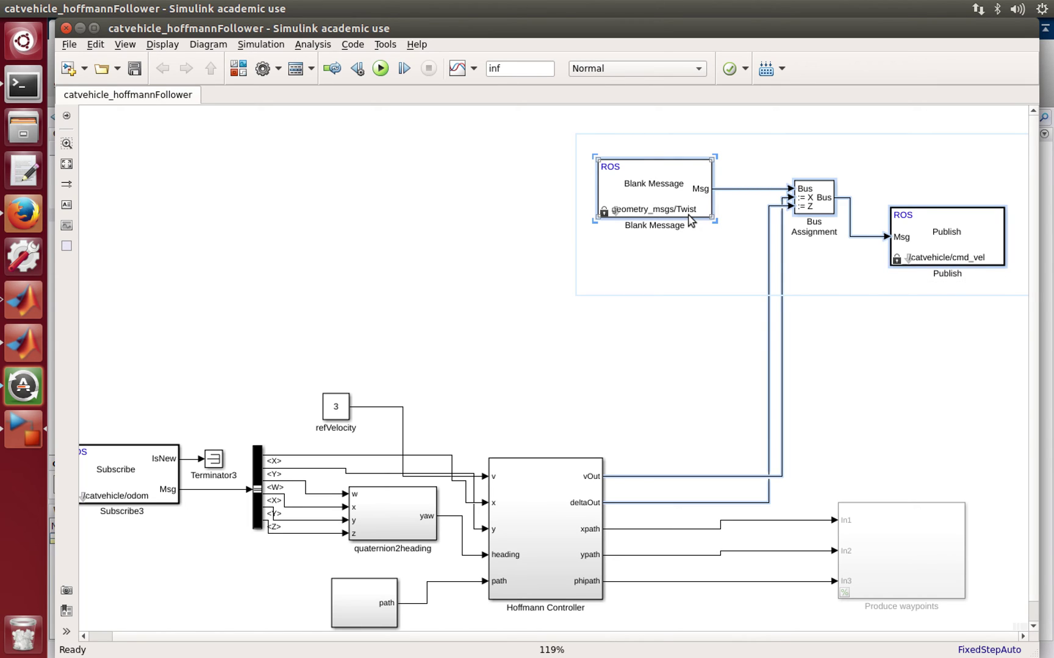
pyautogui.click(695, 326)
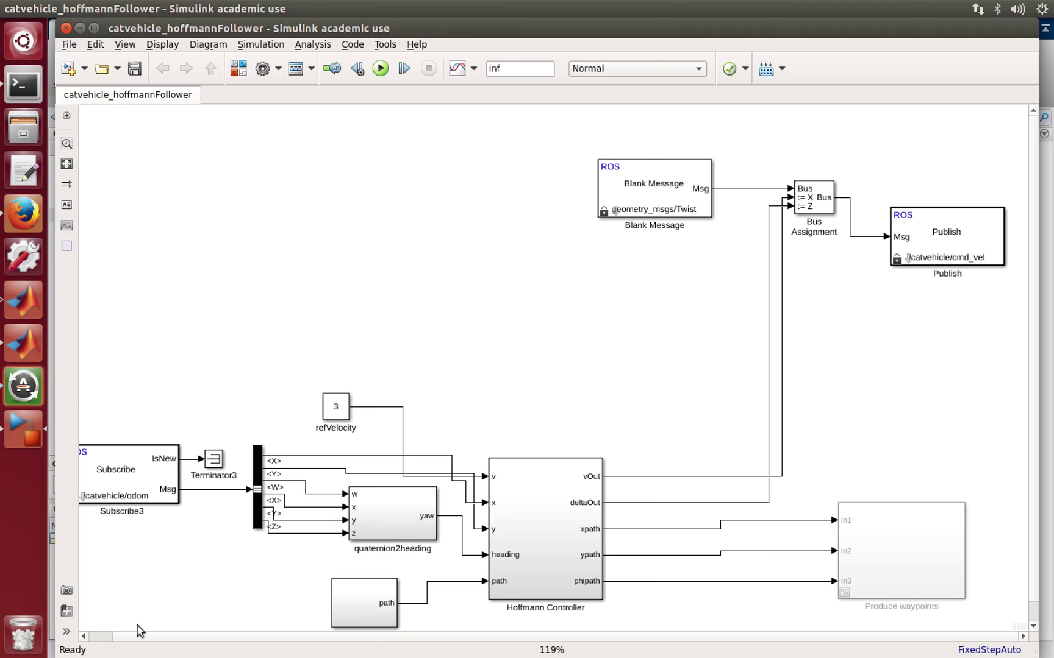
# Inspect the Bus Selector and refVelocity constant of 3, then select the Select desired path subsystem.
pyautogui.moveTo(130, 636); pyautogui.dragTo(97, 637)
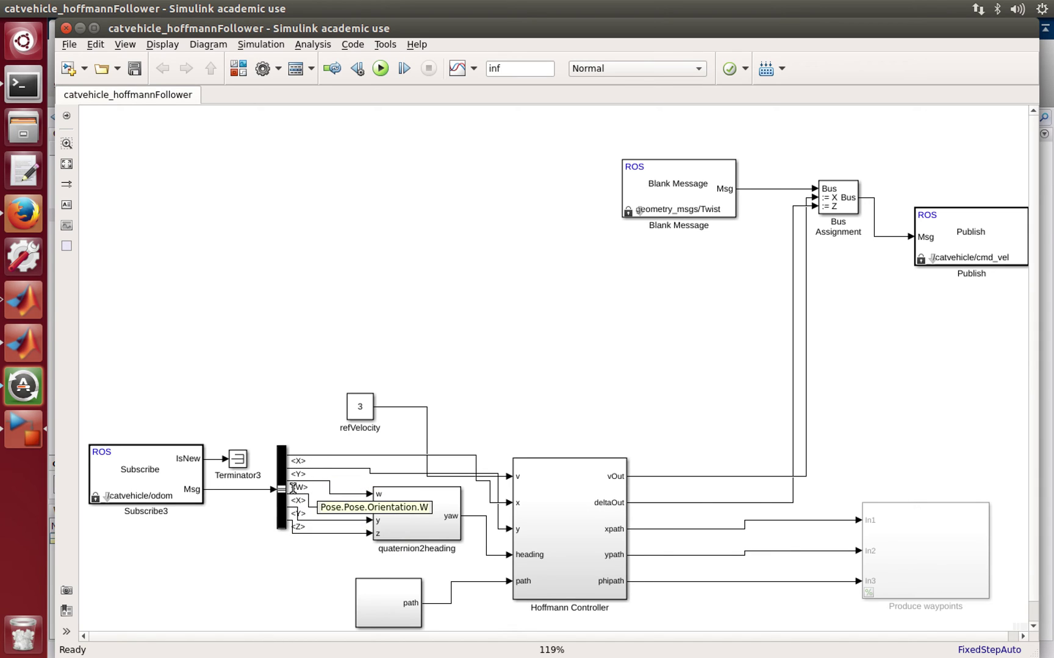
pyautogui.moveTo(289, 495)
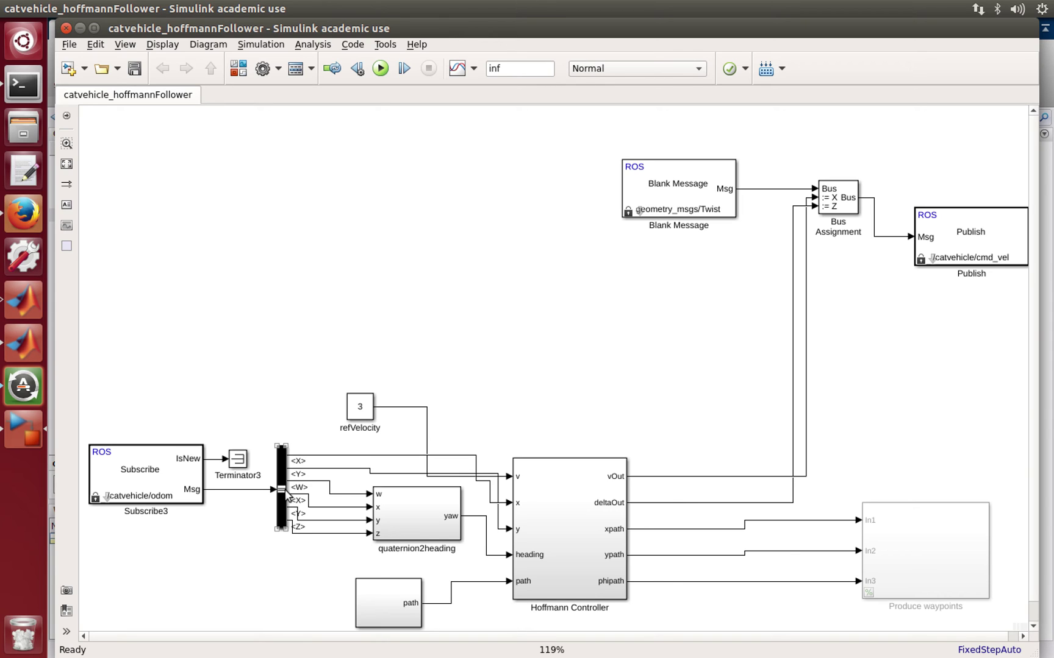
pyautogui.click(323, 516)
pyautogui.click(359, 412)
pyautogui.moveTo(1034, 297); pyautogui.dragTo(1034, 329)
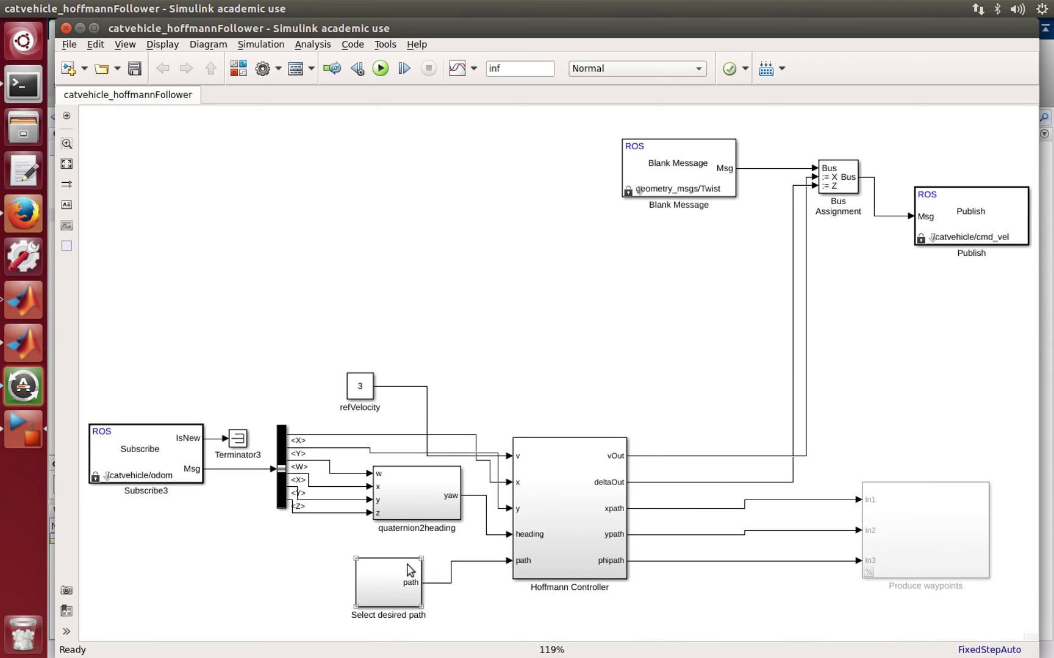
pyautogui.click(394, 590)
# Open Select desired path and inspect the start point, radius 36.6 and straight-line blocks.
pyautogui.doubleClick(397, 594)
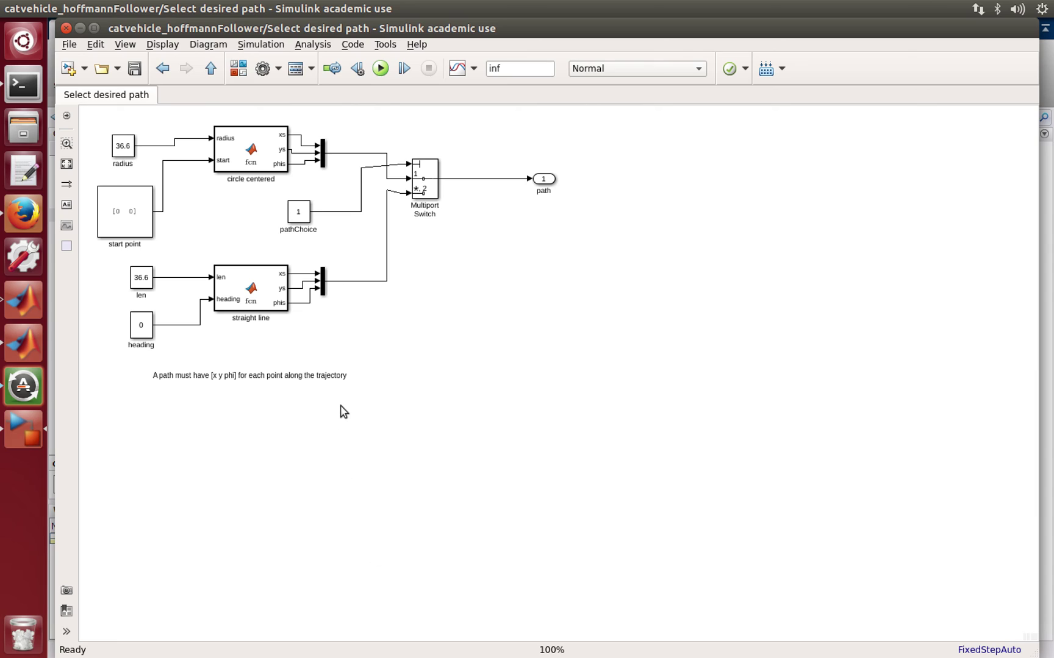
pyautogui.click(140, 213)
pyautogui.click(126, 154)
pyautogui.click(126, 211)
pyautogui.click(241, 286)
# Check the pathChoice constant and Multiport Switch, then return to the top-level model.
pyautogui.click(298, 218)
pyautogui.click(415, 181)
pyautogui.click(340, 147)
pyautogui.click(210, 69)
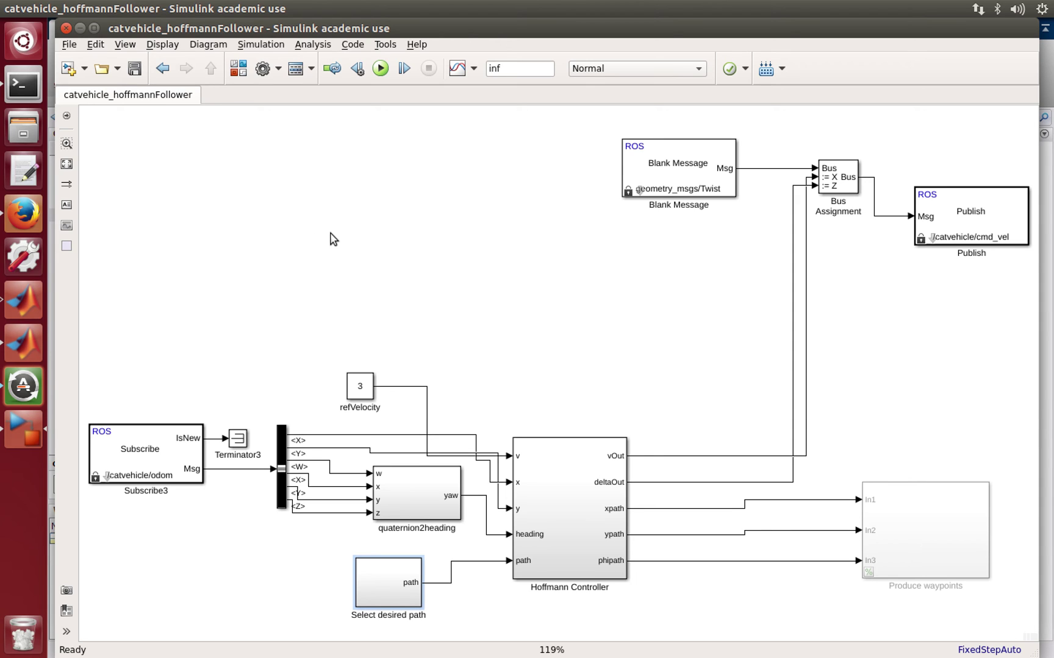
# Recall the previous roslaunch command in the fourth terminal tab while checking the tutorial.
pyautogui.hotkey('alt', 'Tab')
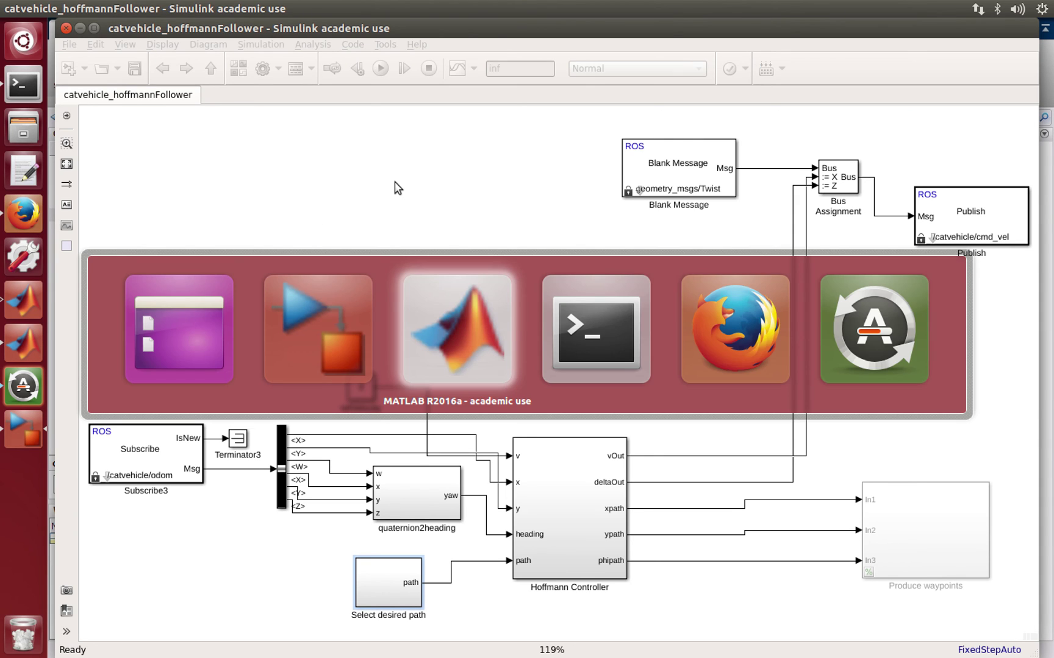
pyautogui.hotkey('alt', 'Tab')
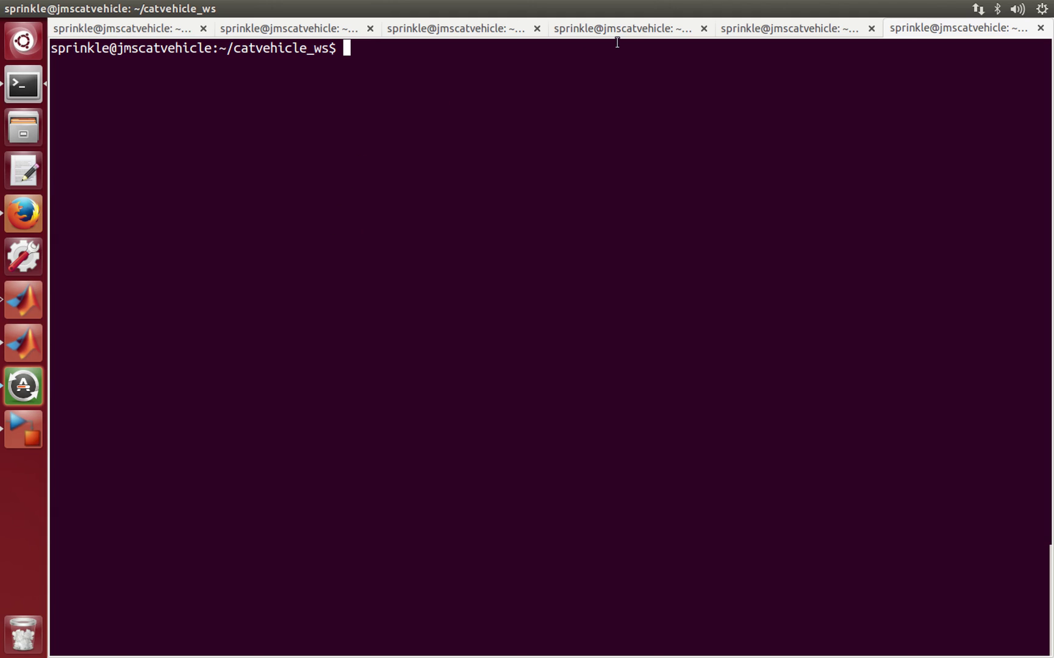
pyautogui.click(632, 34)
pyautogui.press('Up')
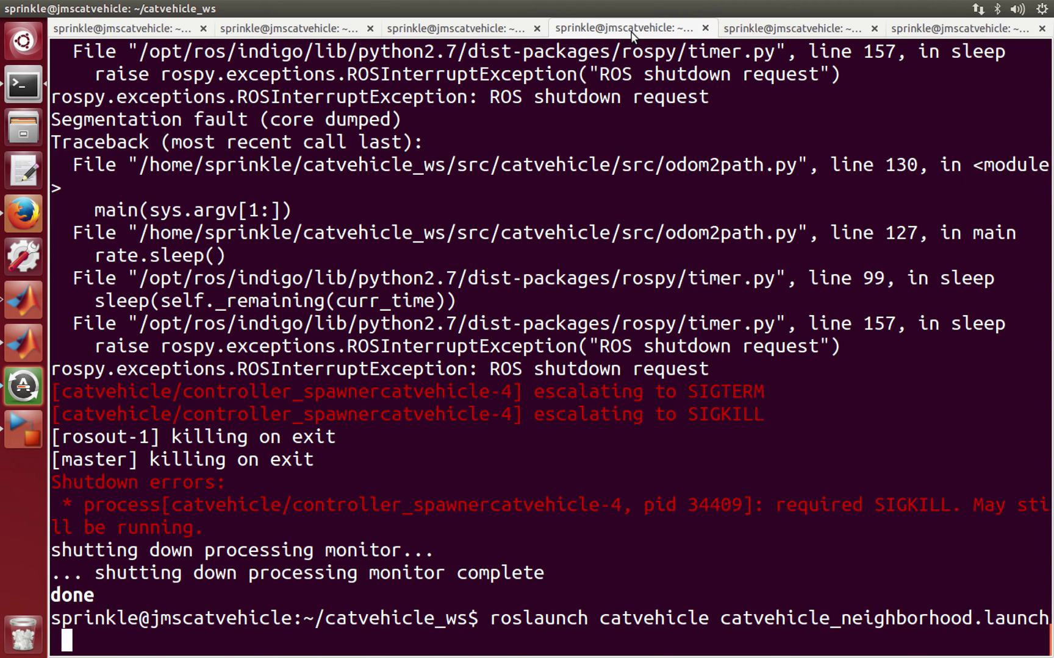
pyautogui.hotkey('alt', 'Tab')
pyautogui.hotkey('alt', 'Tab')
pyautogui.hotkey('alt', 'Tab')
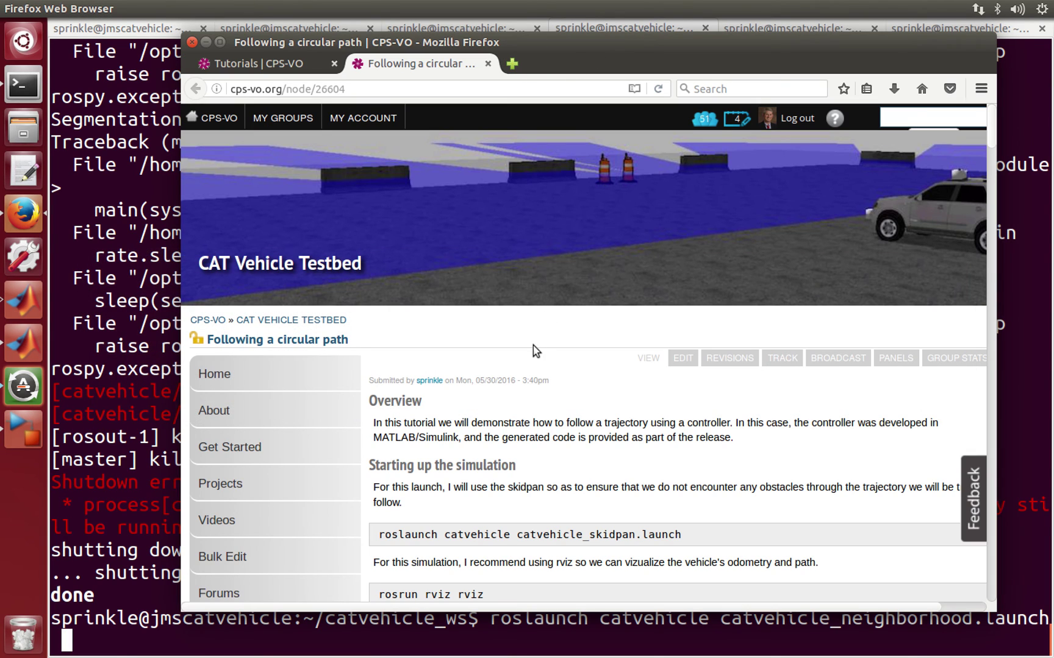
pyautogui.scroll(-2, 500, 513)
pyautogui.hotkey('alt', 'Tab')
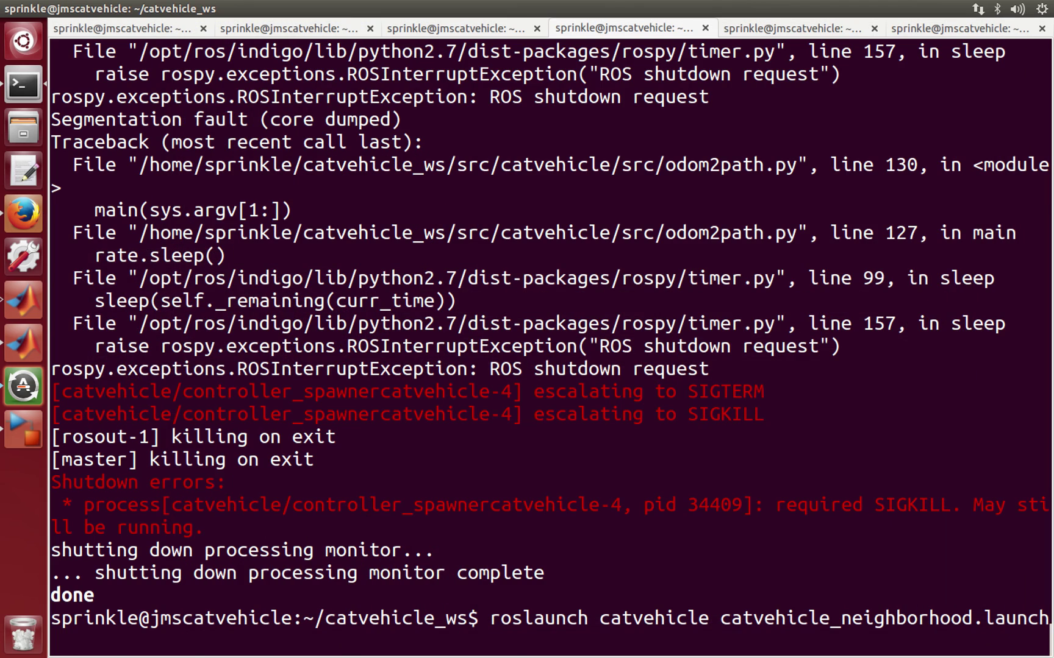
# Replace the launch file with catvehicle_skidpan.launch and run the roslaunch command.
pyautogui.press('Left')
pyautogui.press('Left')
pyautogui.press('Left')
pyautogui.press('Left')
pyautogui.press('Left')
pyautogui.press('Left')
pyautogui.hotkey('ctrl', 'w')
pyautogui.write('cat')
pyautogui.write('vehicle')
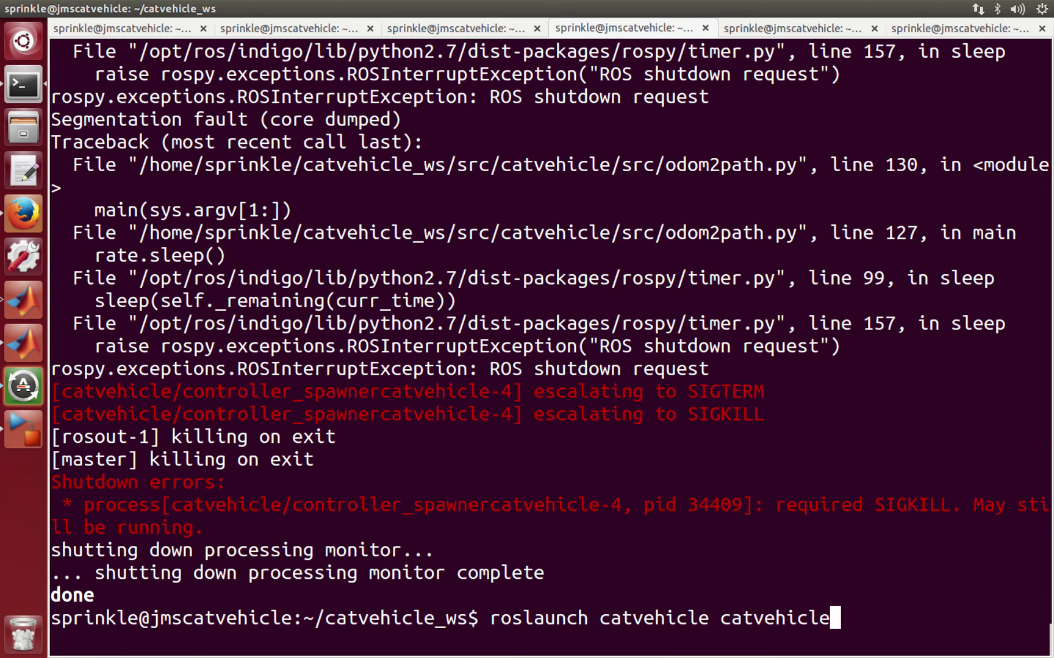
pyautogui.write('_skidpan.launch')
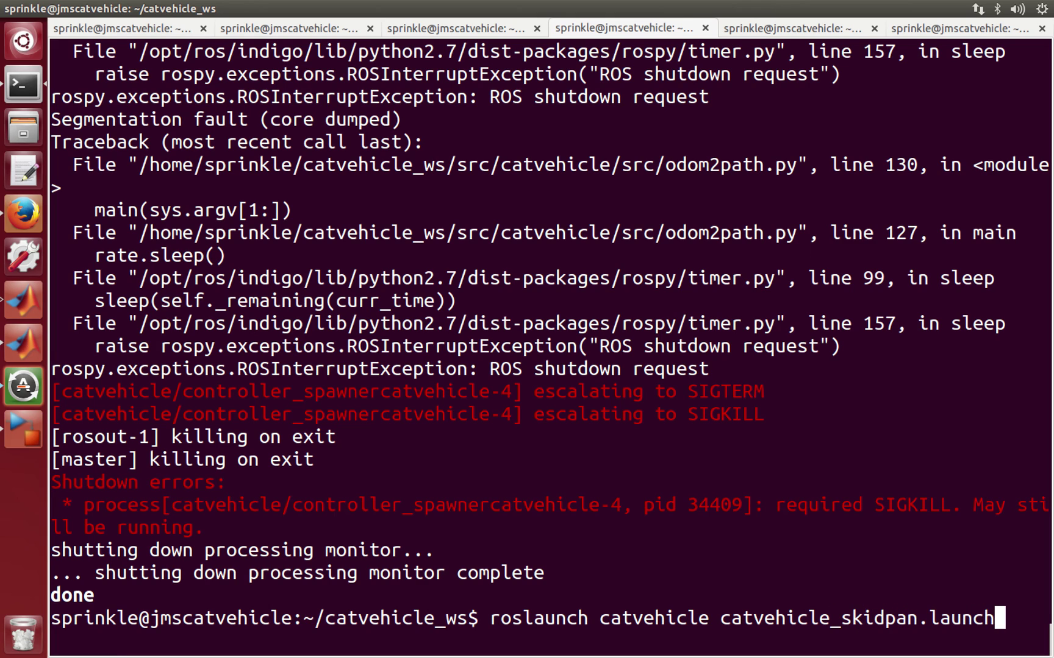
pyautogui.press('Return')
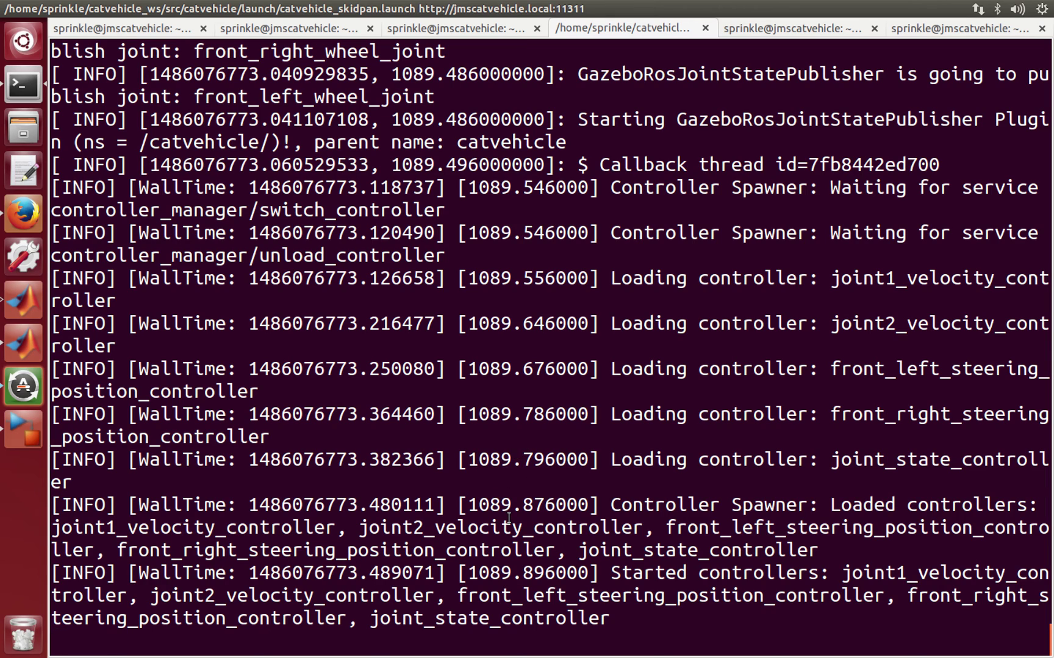
# Glance at the Firefox tutorial, then show the terminal tab idle at a prompt.
pyautogui.hotkey('alt', 'Tab')
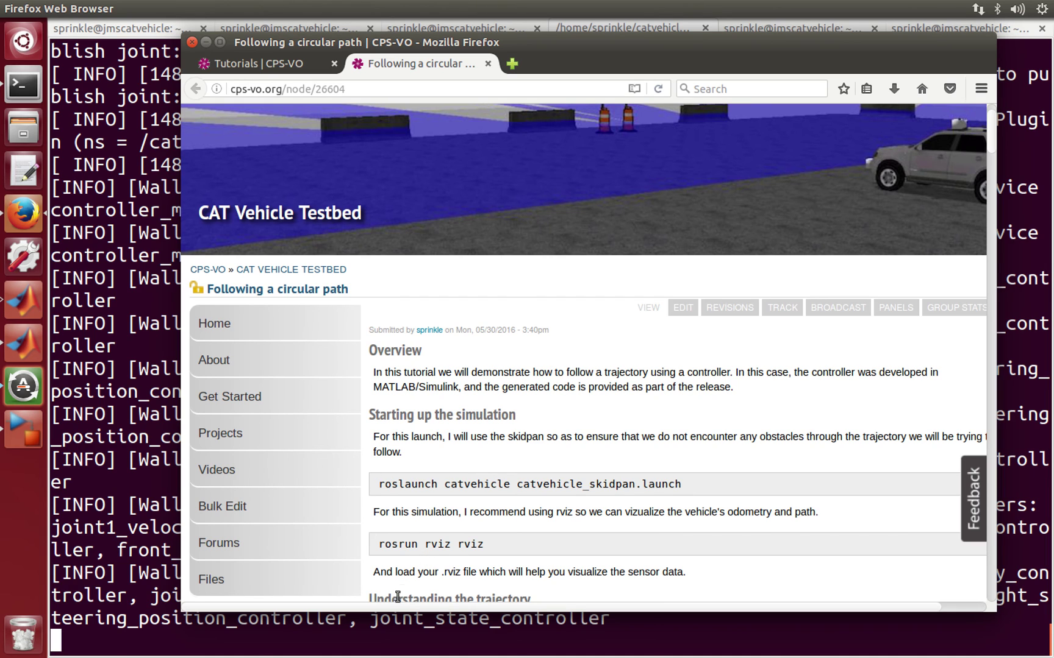
pyautogui.hotkey('alt', 'Tab')
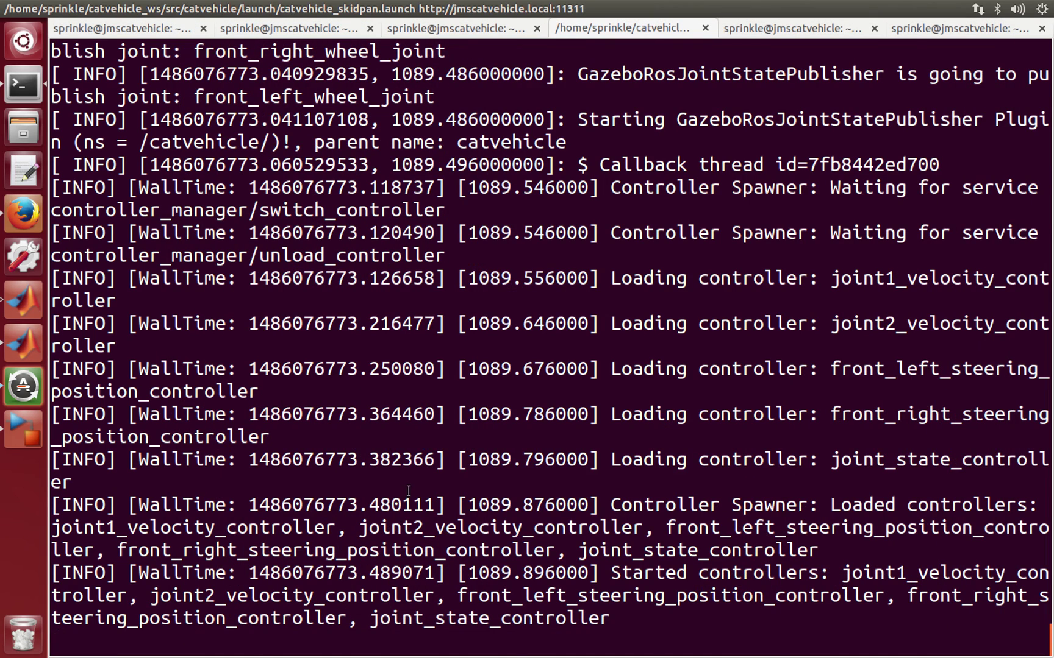
pyautogui.click(783, 28)
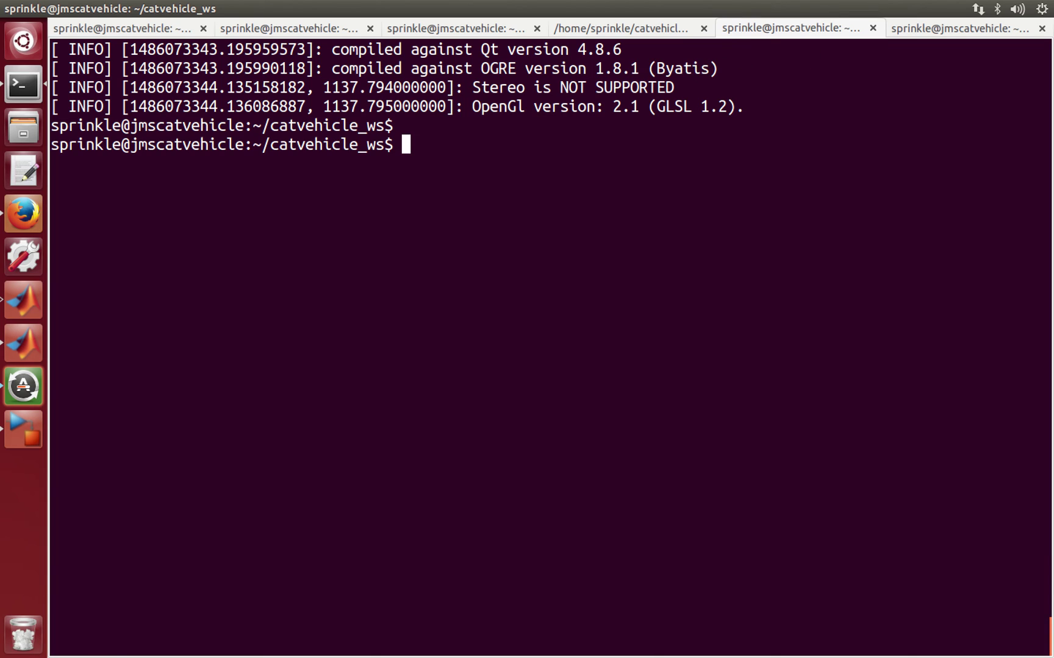
# Run gzclient in the sixth terminal tab to show Gazebo's skidpan world, then return to MATLAB.
pyautogui.press('Up')
pyautogui.press('Down')
pyautogui.click(954, 28)
pyautogui.write('gzclient')
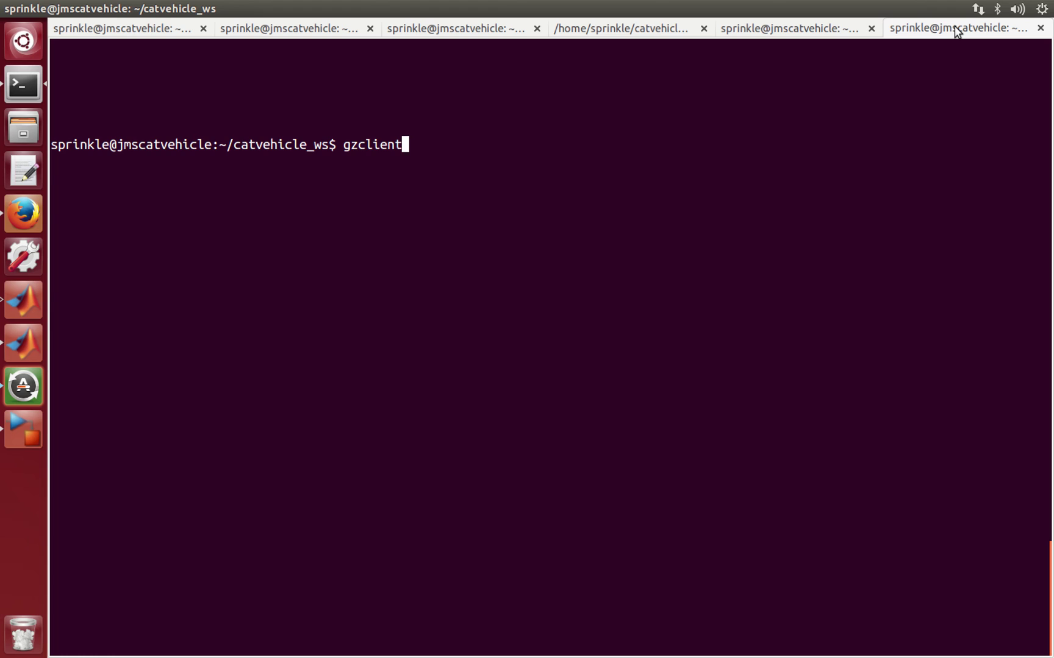
pyautogui.press('Return')
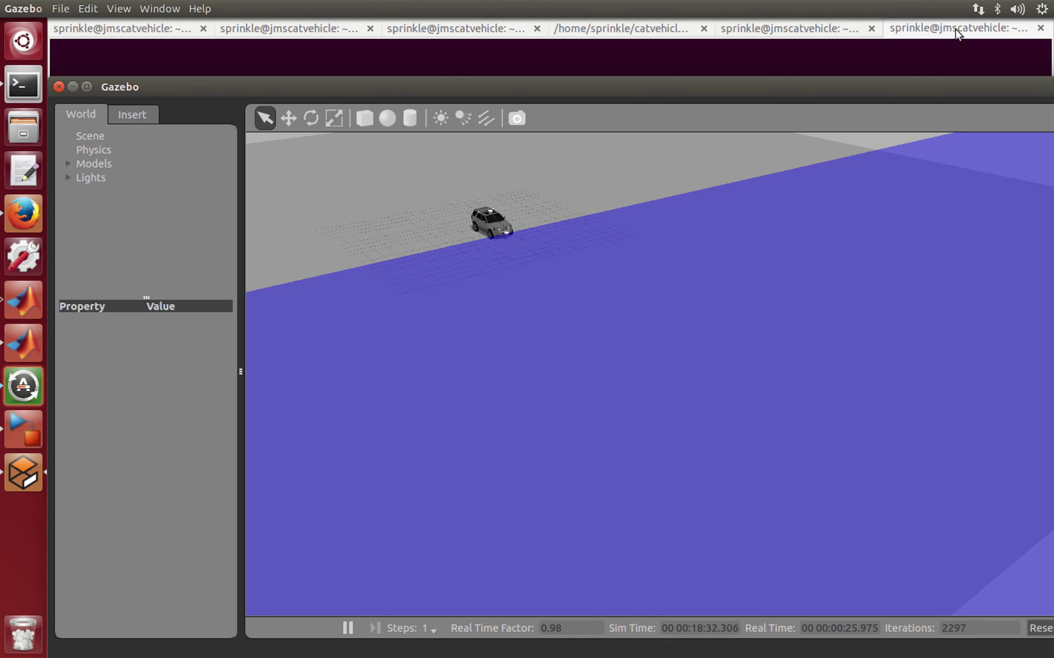
pyautogui.hotkey('alt', 'Tab')
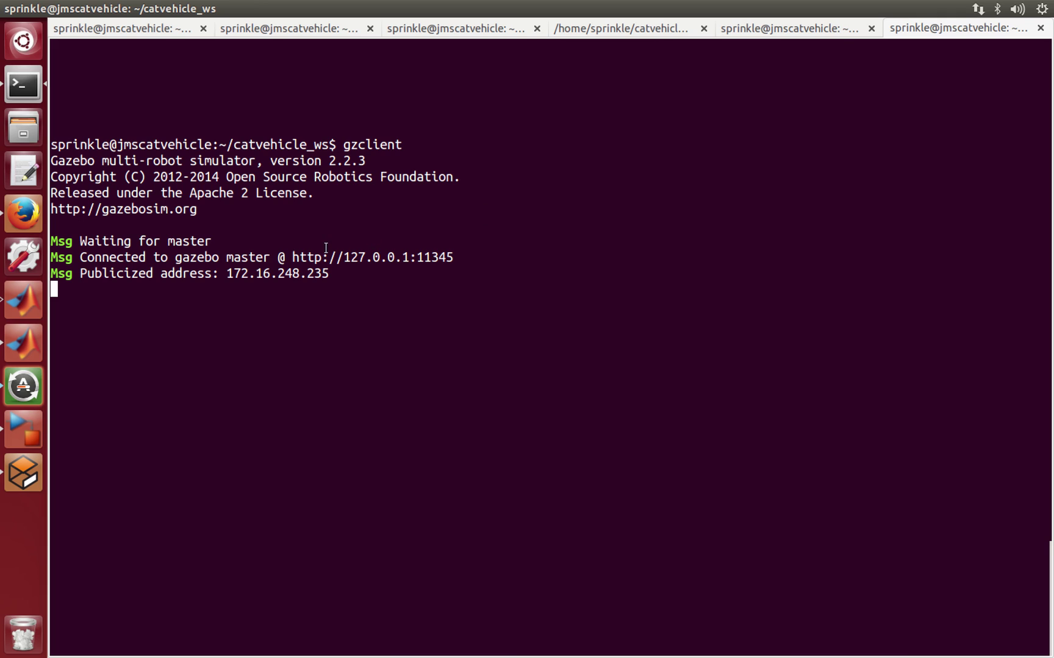
pyautogui.hotkey('alt', 'Tab')
pyautogui.hotkey('alt', 'Tab')
pyautogui.hotkey('alt', 'Tab')
pyautogui.hotkey('alt', 'Tab')
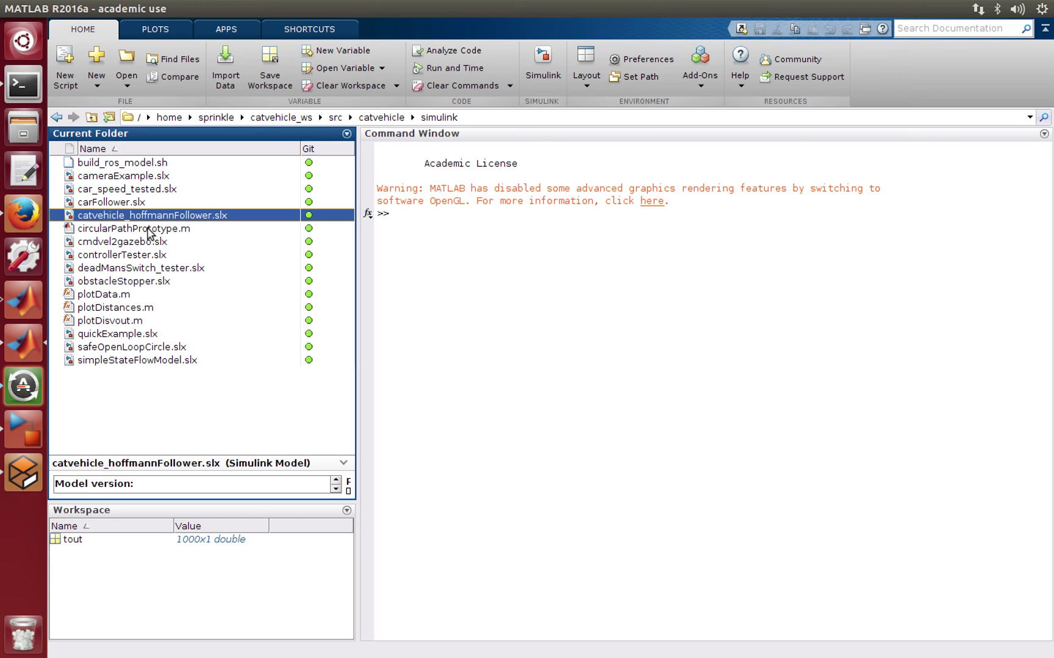
# Open and run circularPathPrototype.m, review its circle plot, then close Figure 1.
pyautogui.doubleClick(148, 229)
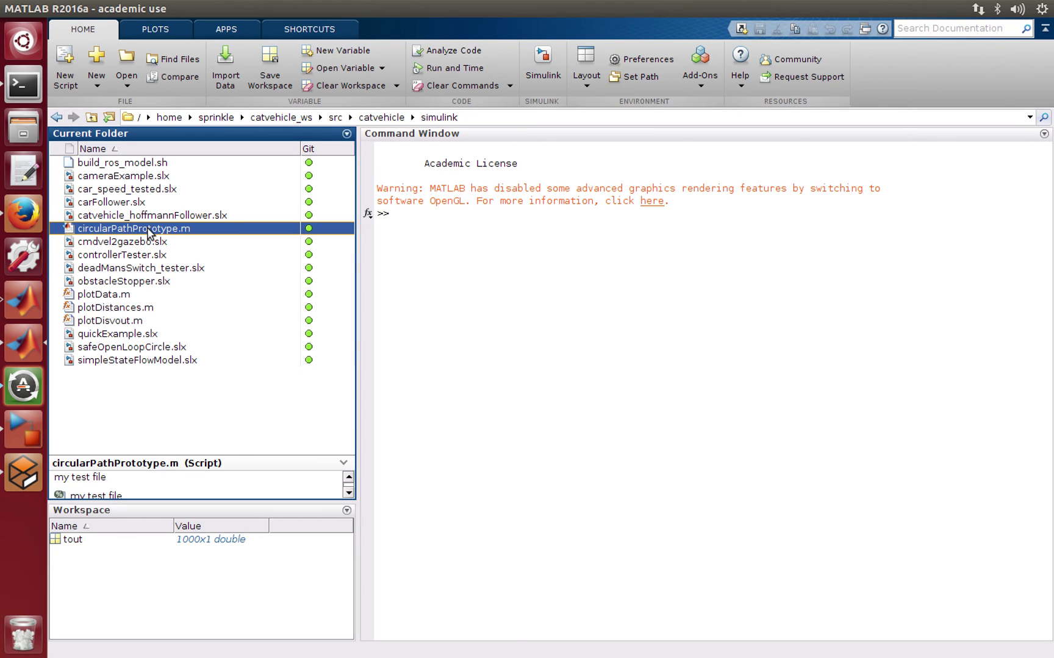
pyautogui.click(478, 231)
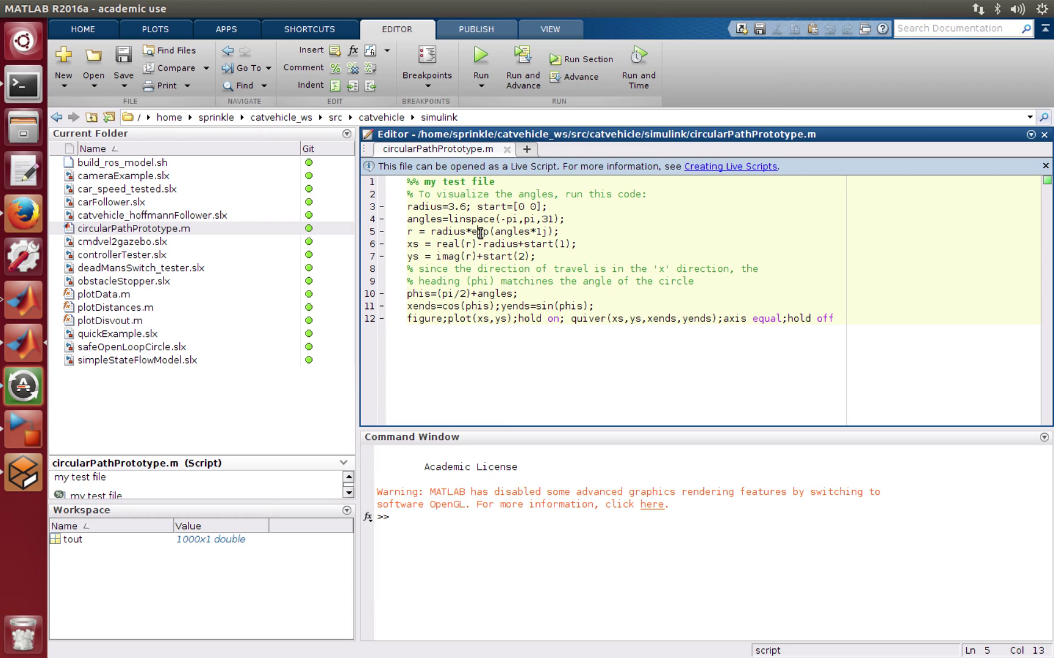
pyautogui.click(482, 55)
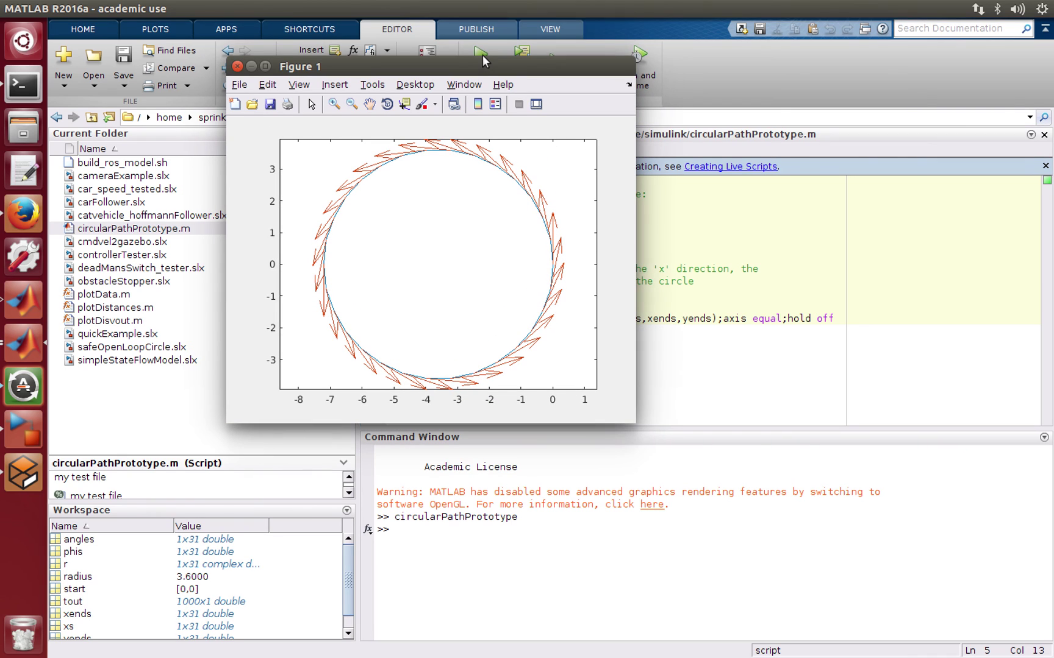
pyautogui.moveTo(485, 72); pyautogui.dragTo(357, 247)
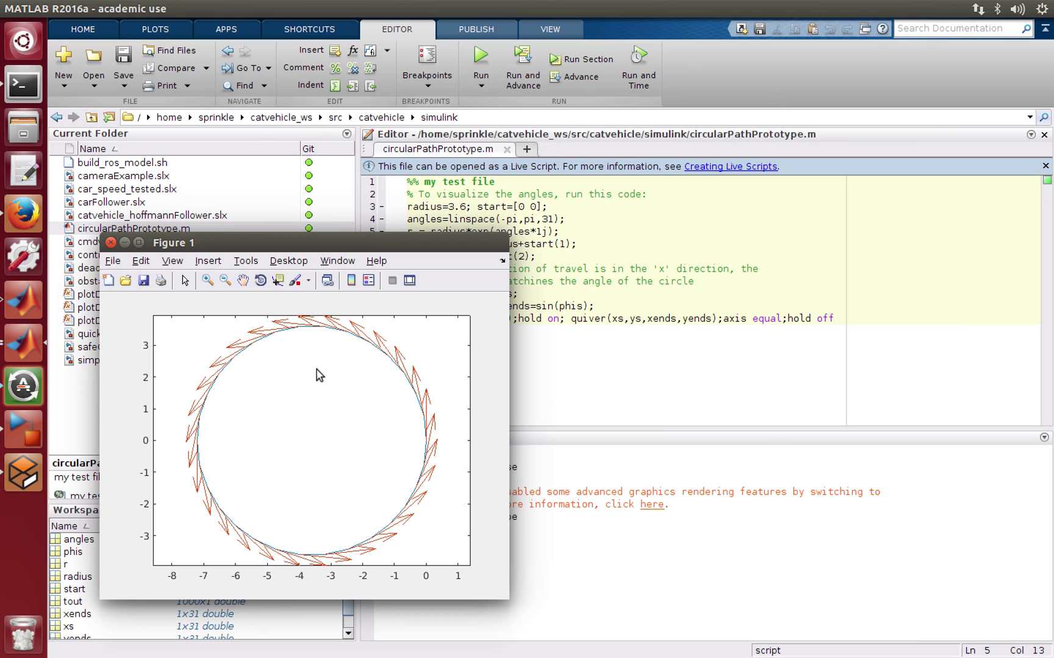
pyautogui.click(109, 243)
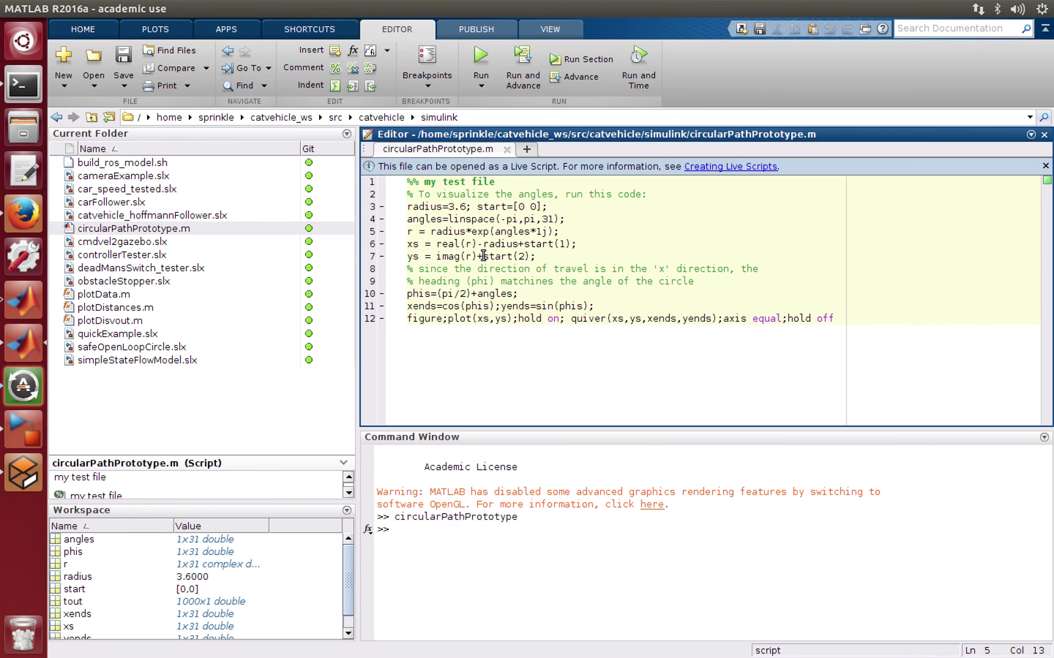
pyautogui.hotkey('alt', 'Tab')
pyautogui.hotkey('alt', 'Tab')
pyautogui.hotkey('alt', 'Tab')
pyautogui.hotkey('alt', 'Tab')
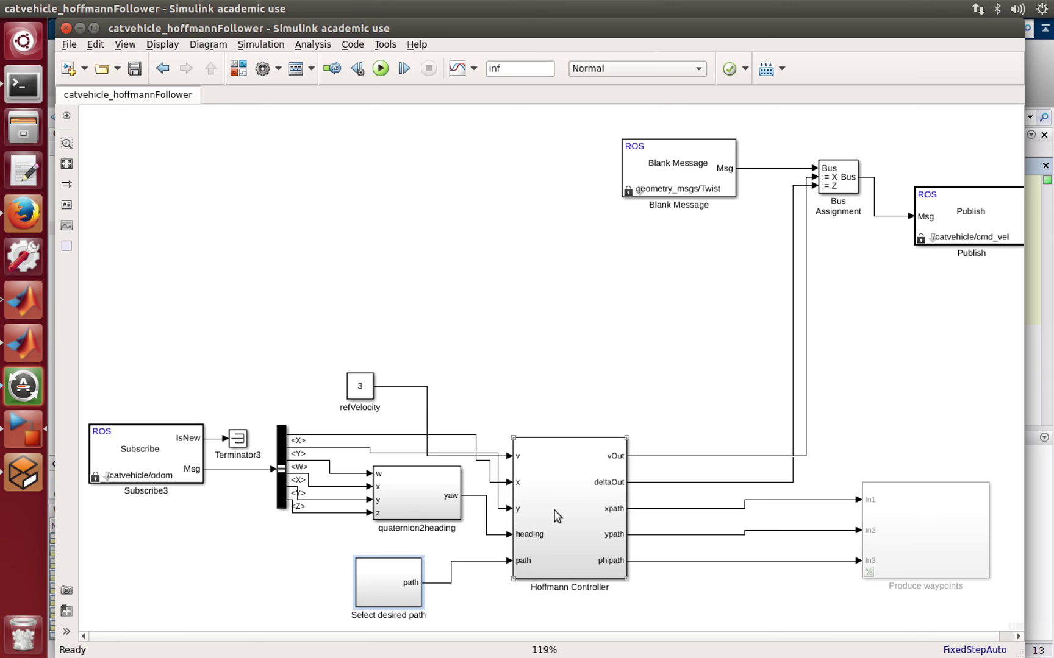
# Open the Hoffmann Controller subsystem and pick out its path input and calculate e block.
pyautogui.click(391, 581)
pyautogui.doubleClick(577, 506)
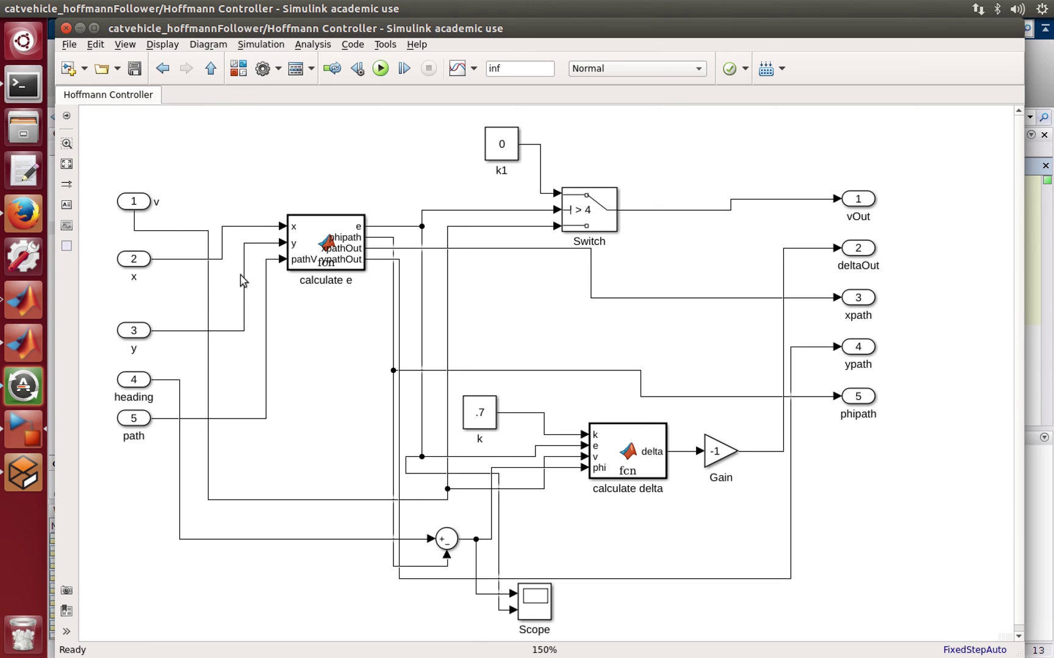
pyautogui.click(137, 425)
pyautogui.click(312, 268)
pyautogui.click(300, 300)
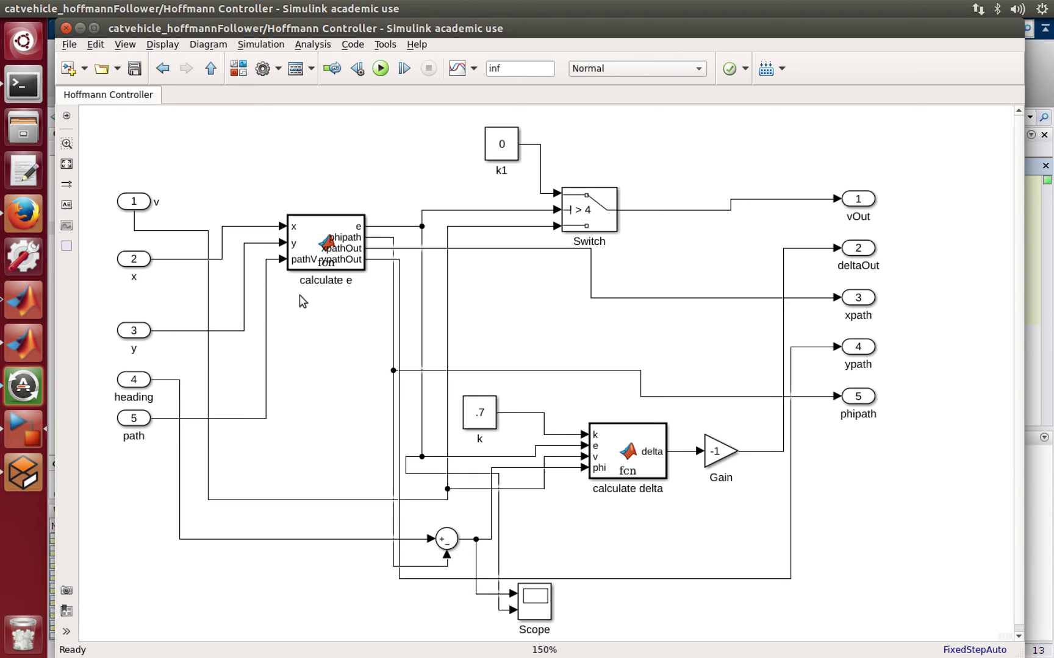
# Open the calculate e block's code in the Editor and dismiss the unused x1 warning.
pyautogui.doubleClick(335, 237)
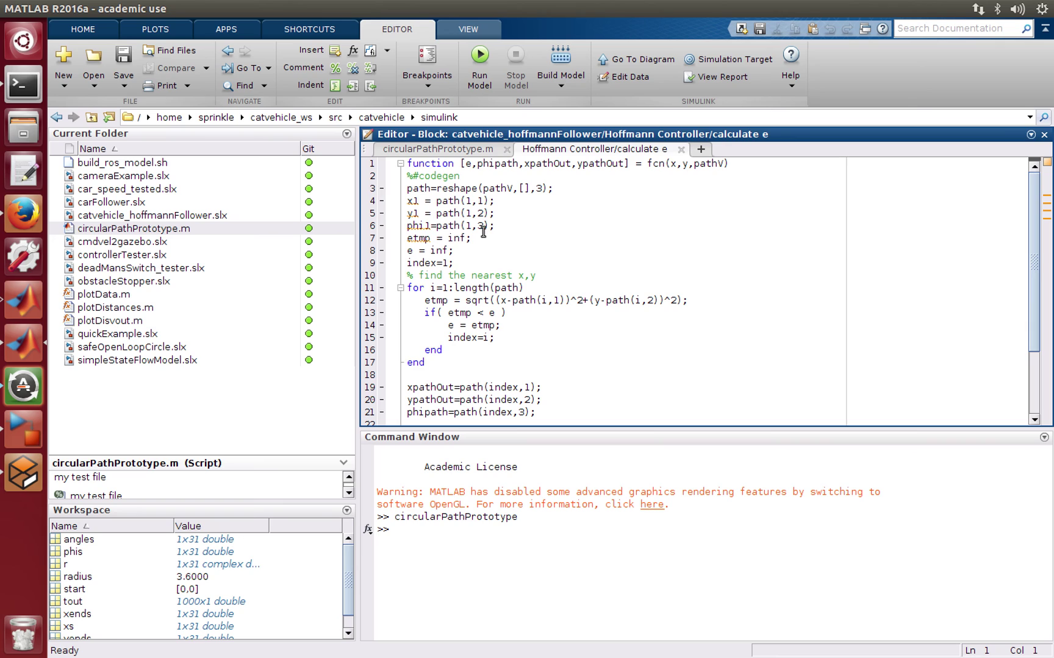
pyautogui.moveTo(414, 202)
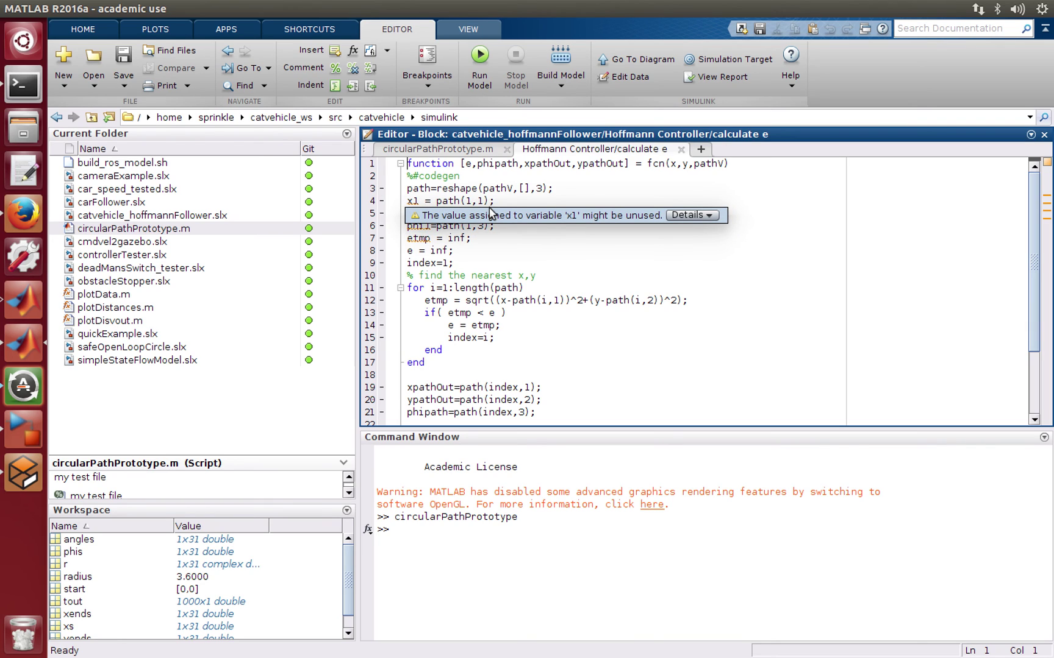
pyautogui.click(517, 262)
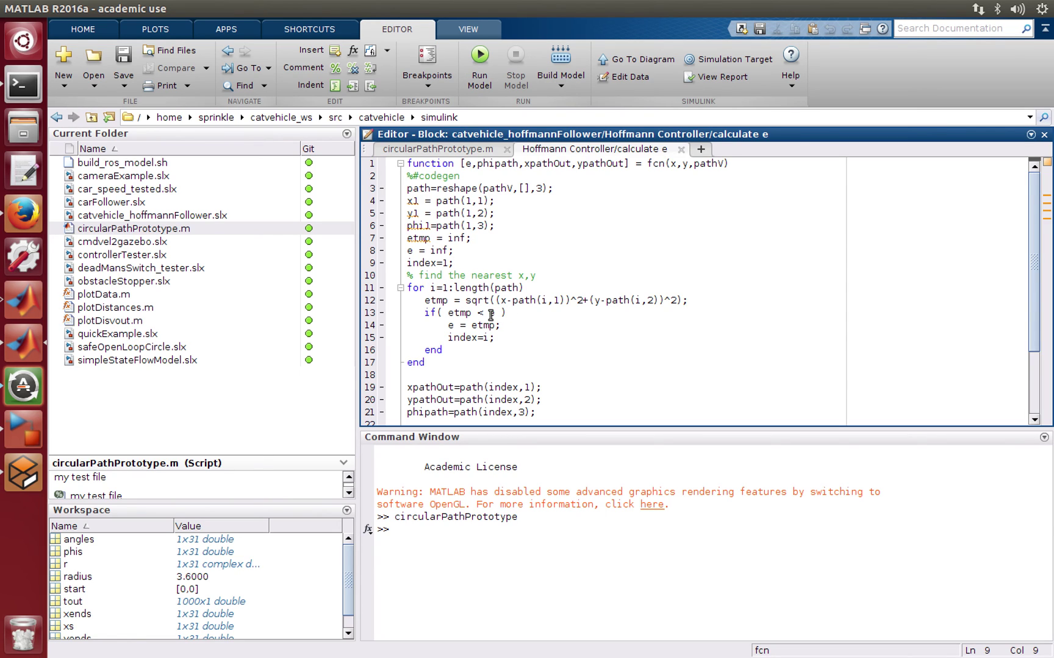
# Highlight the uses of index, xpathOut, ypathOut and phipath throughout the code.
pyautogui.click(457, 339)
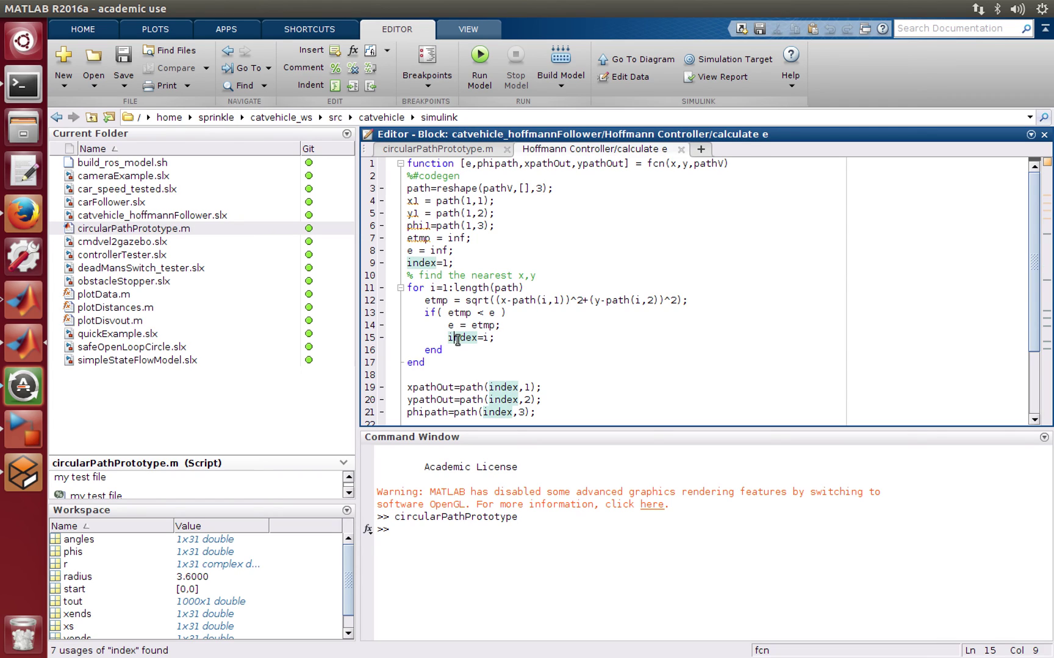
pyautogui.click(439, 387)
pyautogui.scroll(-1, 439, 386)
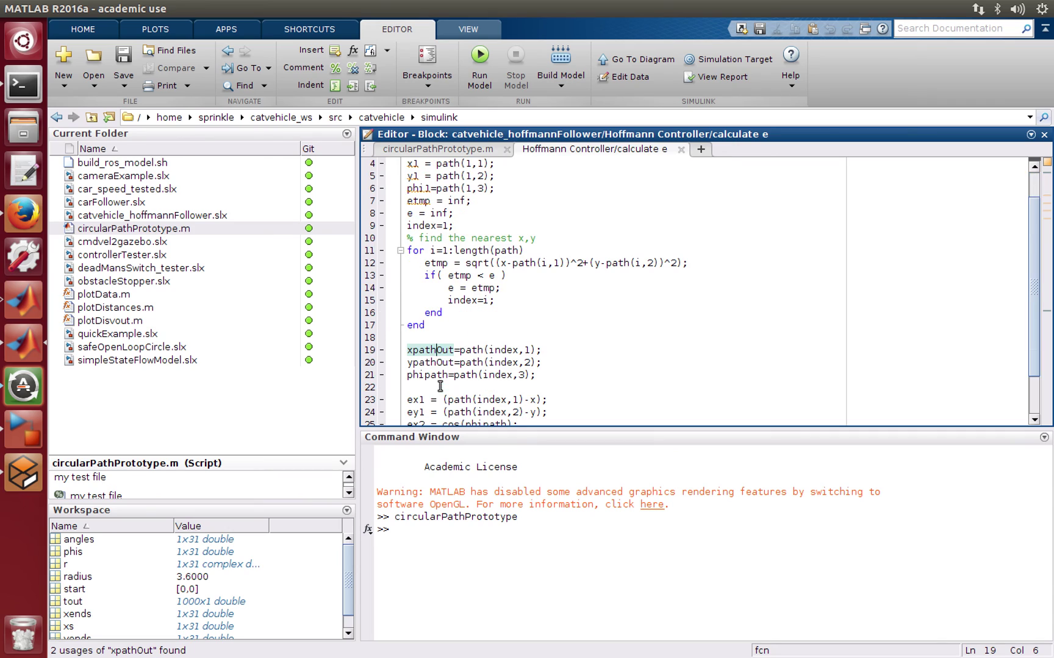
pyautogui.click(443, 374)
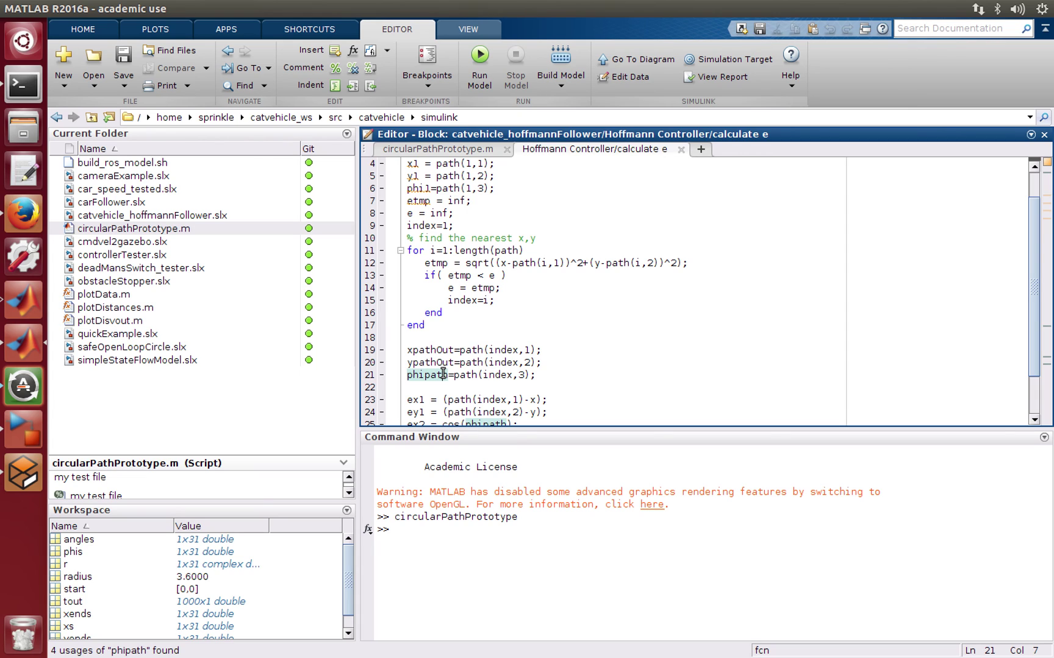
pyautogui.scroll(-1, 474, 388)
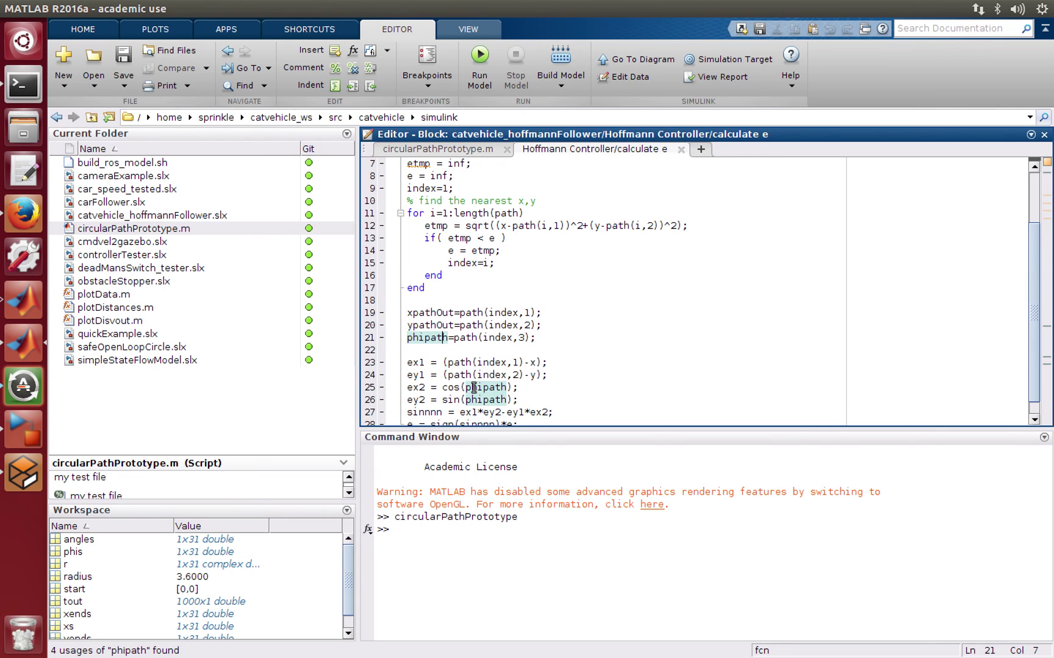
pyautogui.click(425, 314)
pyautogui.click(425, 323)
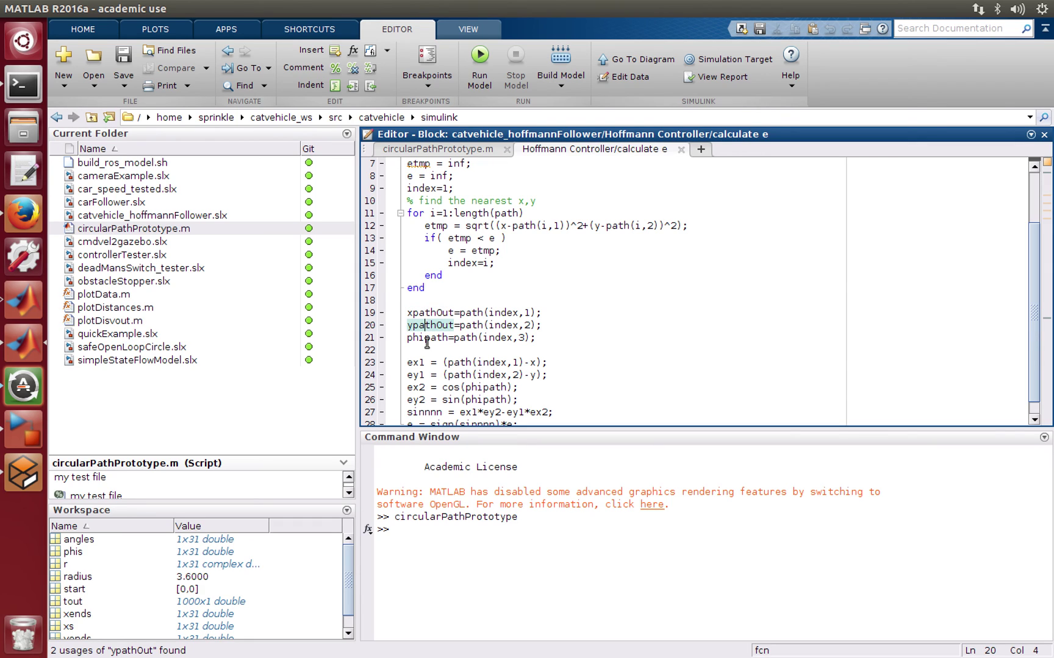
pyautogui.click(427, 339)
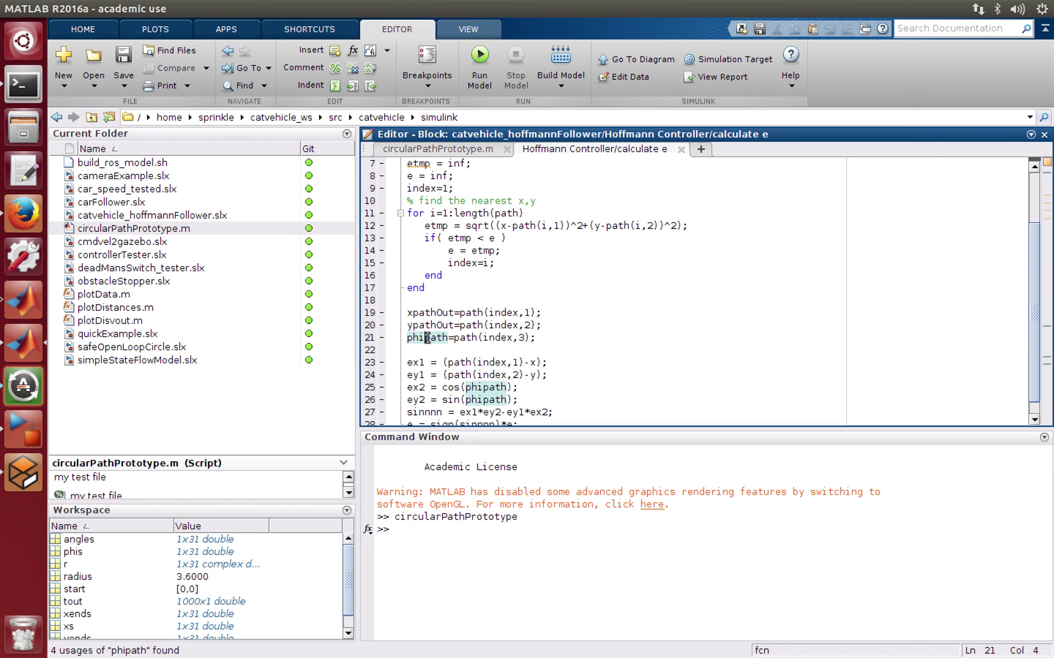
pyautogui.hotkey('alt', 'Tab')
# Read the circular-path tutorial down to the steering law δ(t)=ψ(t)+arctan(ke(t)/v(t)) and the model overview.
pyautogui.hotkey('alt', 'Tab')
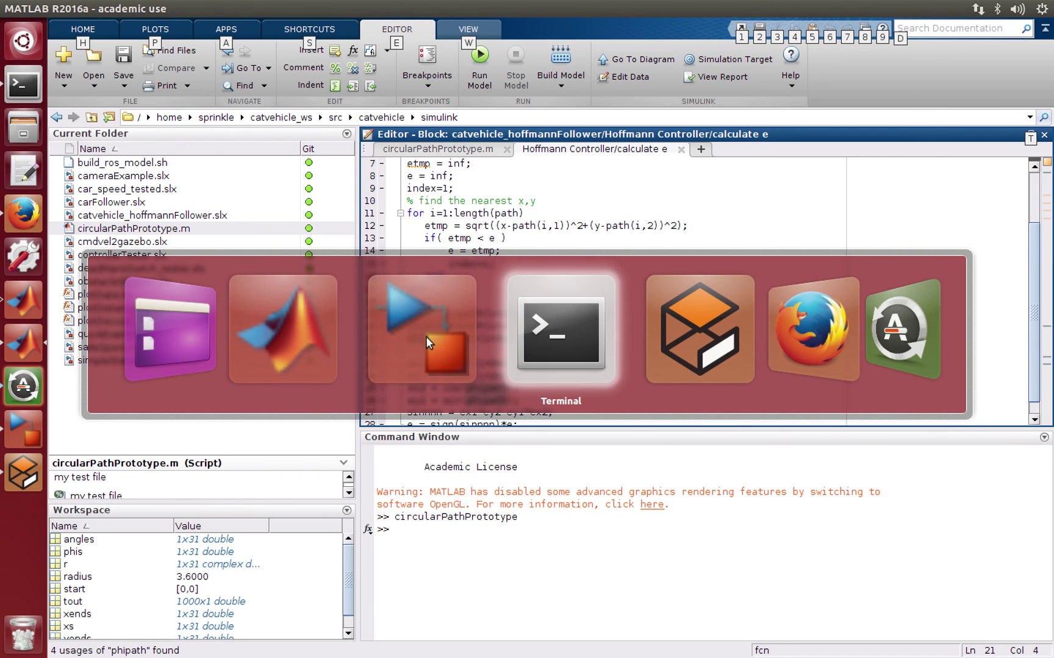
pyautogui.hotkey('alt', 'Tab')
pyautogui.hotkey('alt', 'Tab')
pyautogui.scroll(-15, 523, 443)
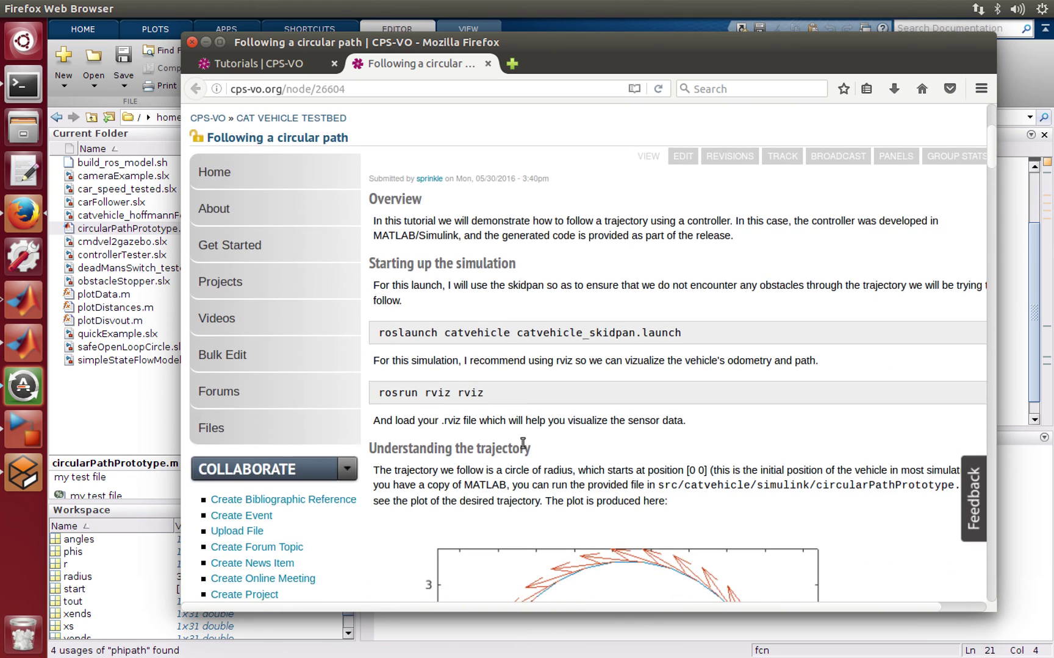
pyautogui.scroll(-5, 523, 447)
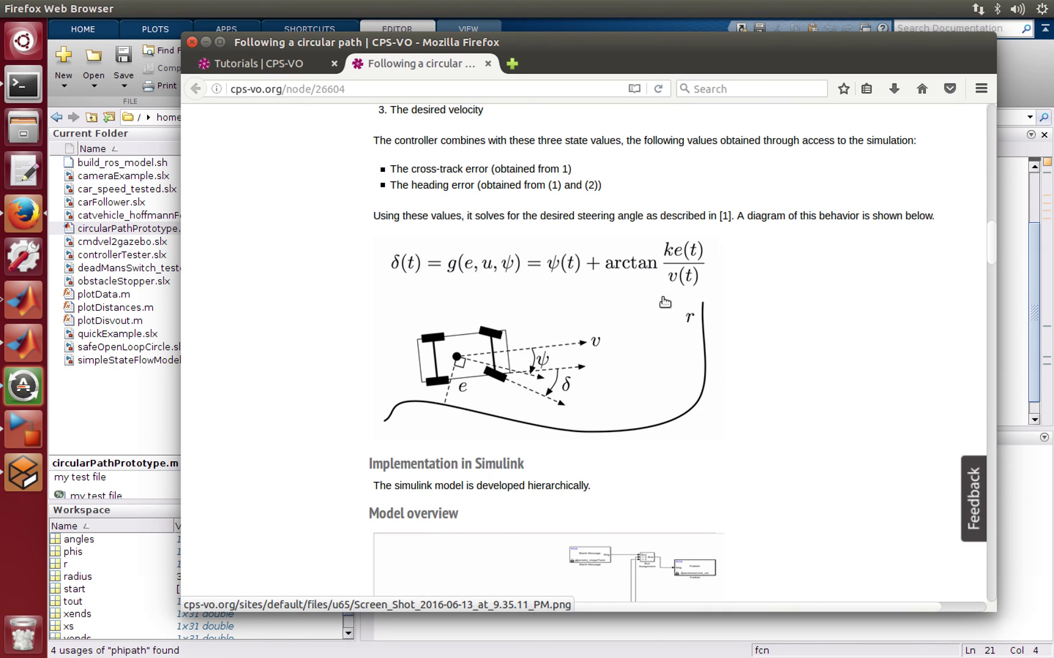
pyautogui.scroll(-3, 524, 332)
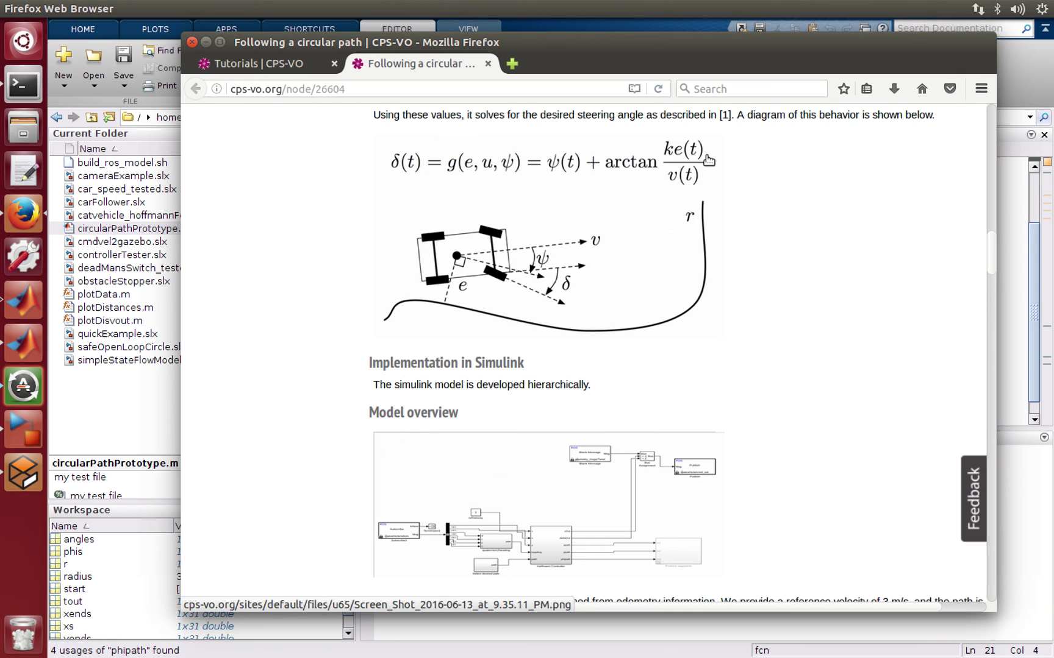
pyautogui.hotkey('alt', 'Tab')
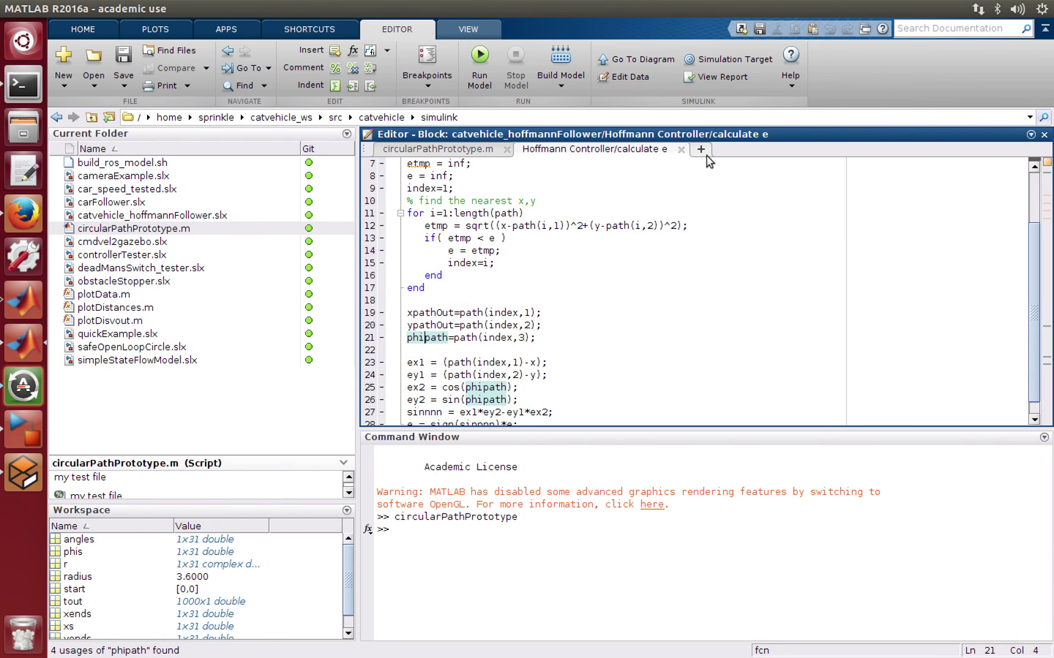
# Bring the Hoffmann Controller diagram to the front and check that gain constant k is .7.
pyautogui.hotkey('alt', 'Tab')
pyautogui.hotkey('alt', 'shift', 'Tab')
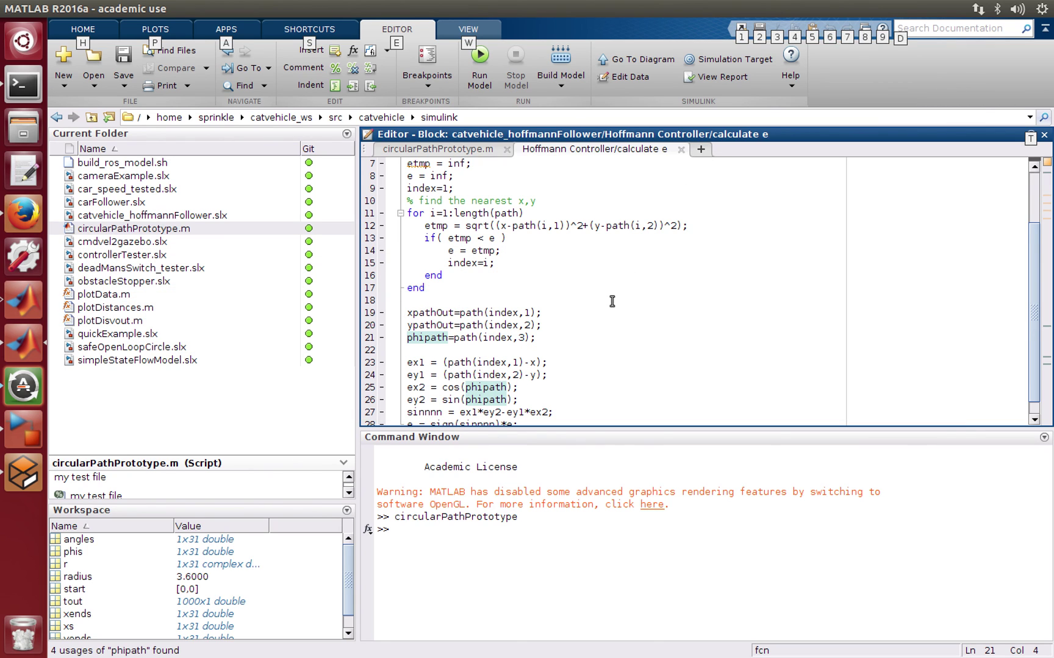
pyautogui.scroll(-1, 612, 301)
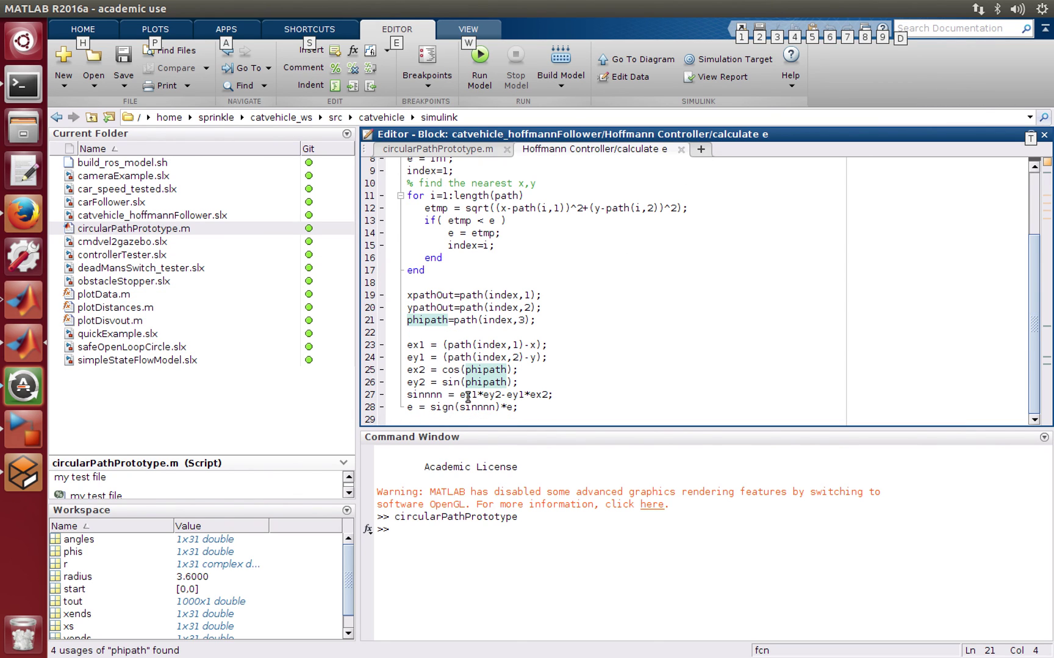
pyautogui.hotkey('alt', 'Tab')
pyautogui.hotkey('alt', 'Tab')
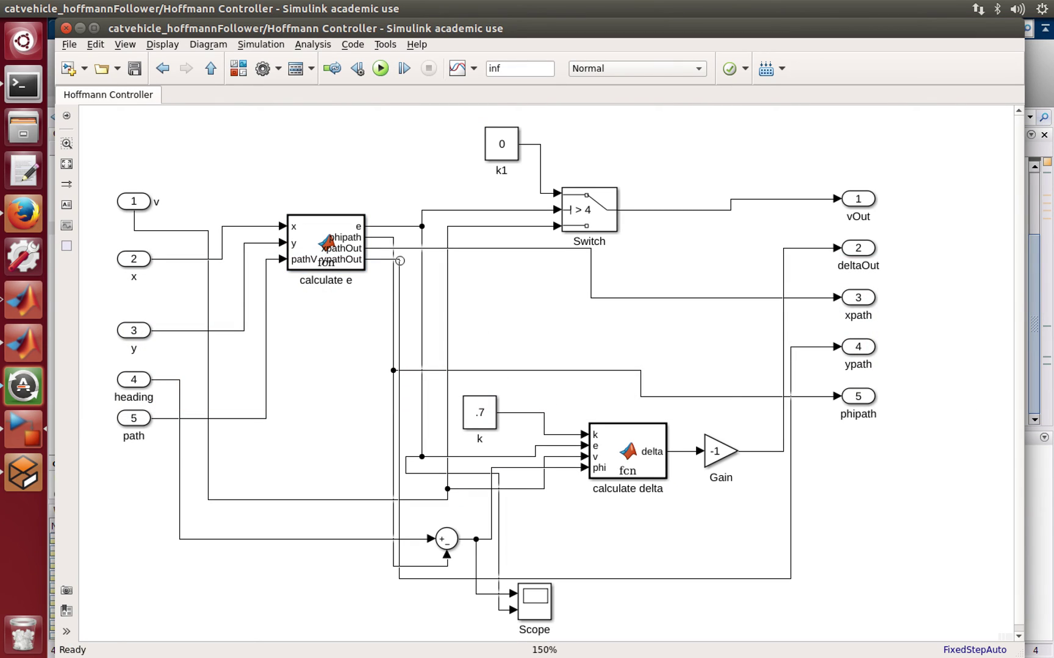
pyautogui.click(492, 420)
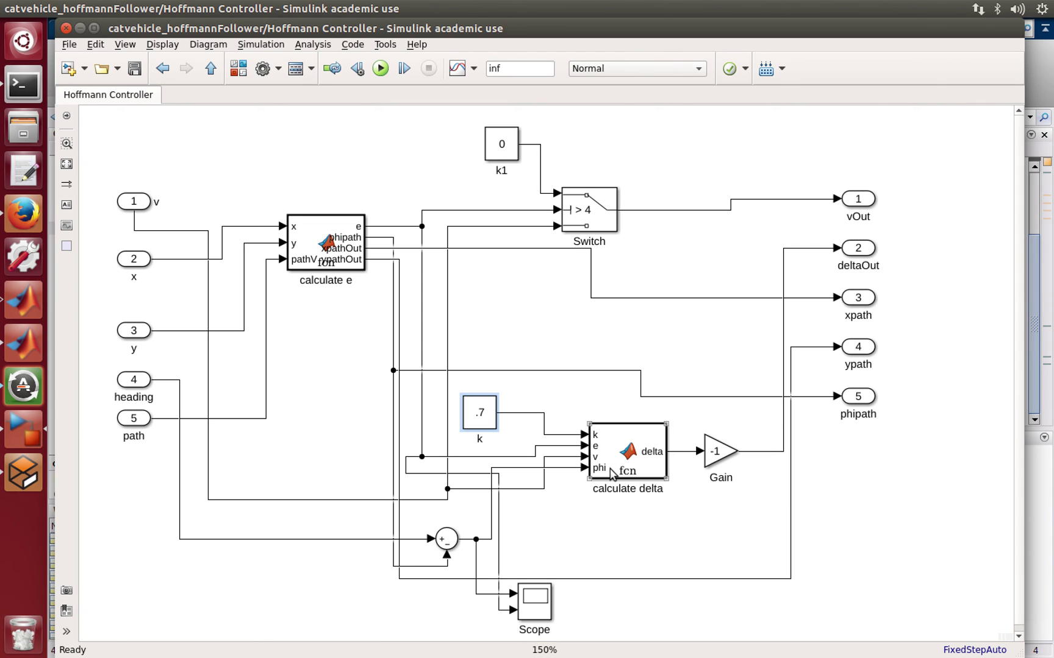
pyautogui.hotkey('alt', 'Tab')
pyautogui.hotkey('alt', 'Tab')
pyautogui.hotkey('alt', 'Tab')
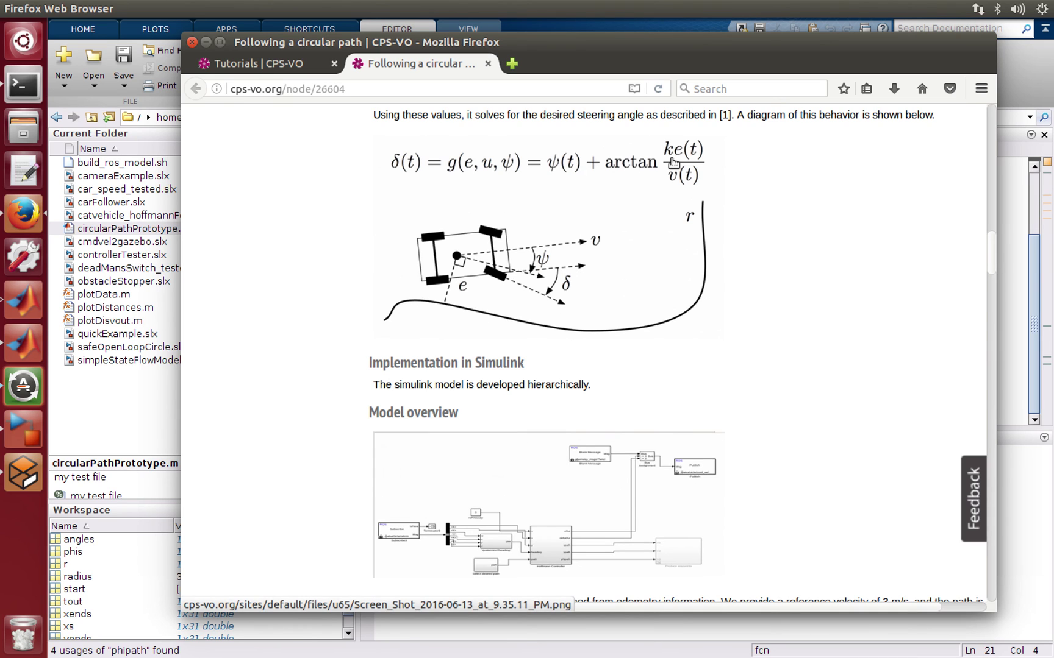
pyautogui.hotkey('alt', 'Tab')
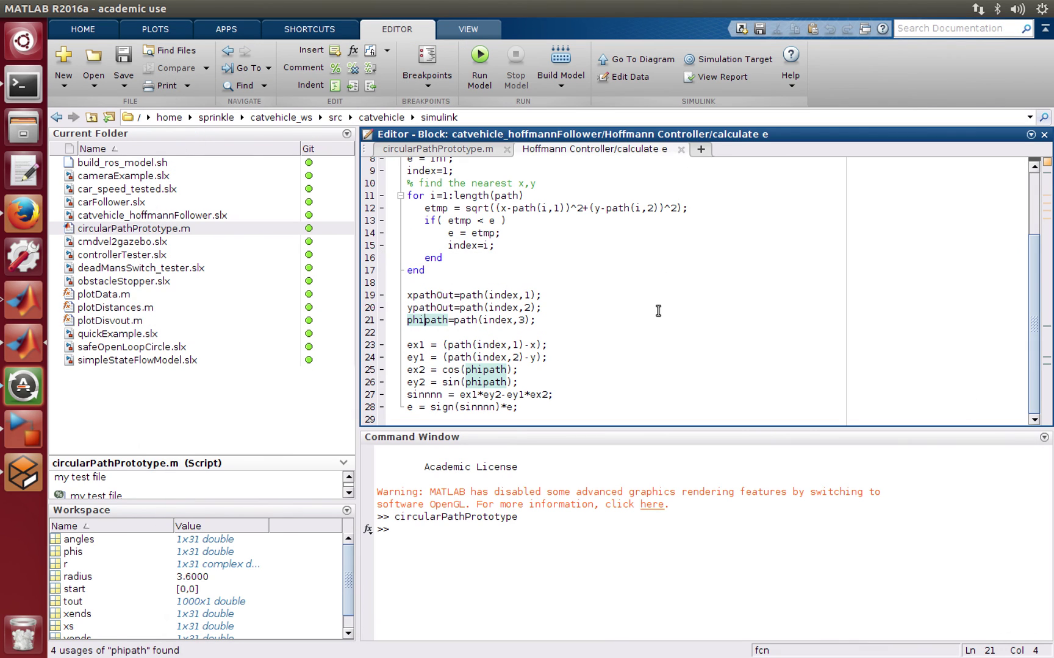
pyautogui.hotkey('alt', 'Tab')
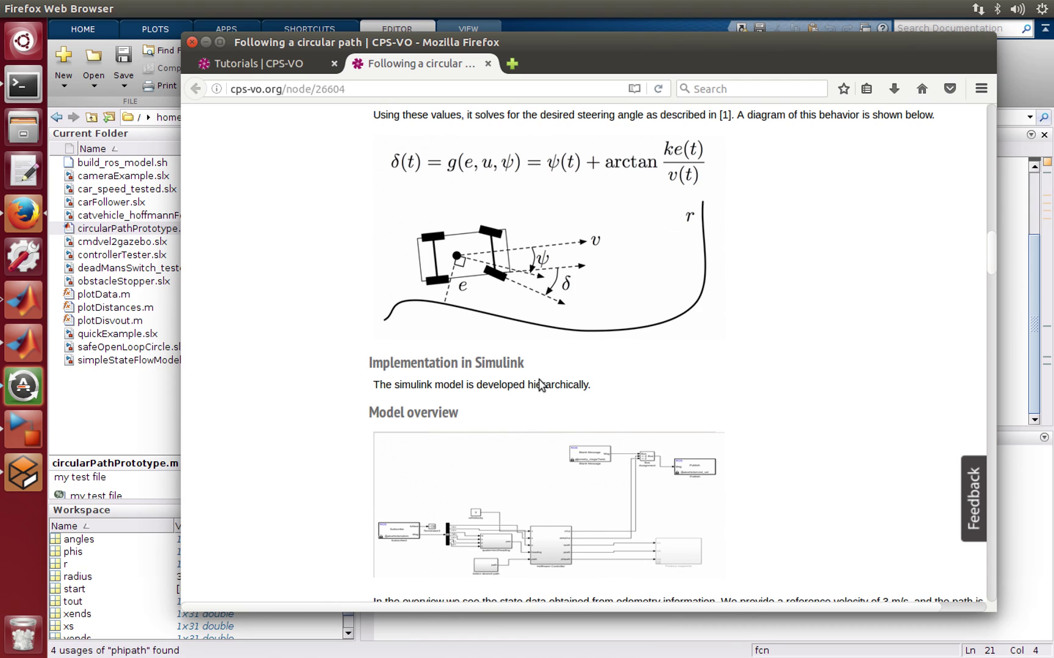
pyautogui.hotkey('alt', 'Tab')
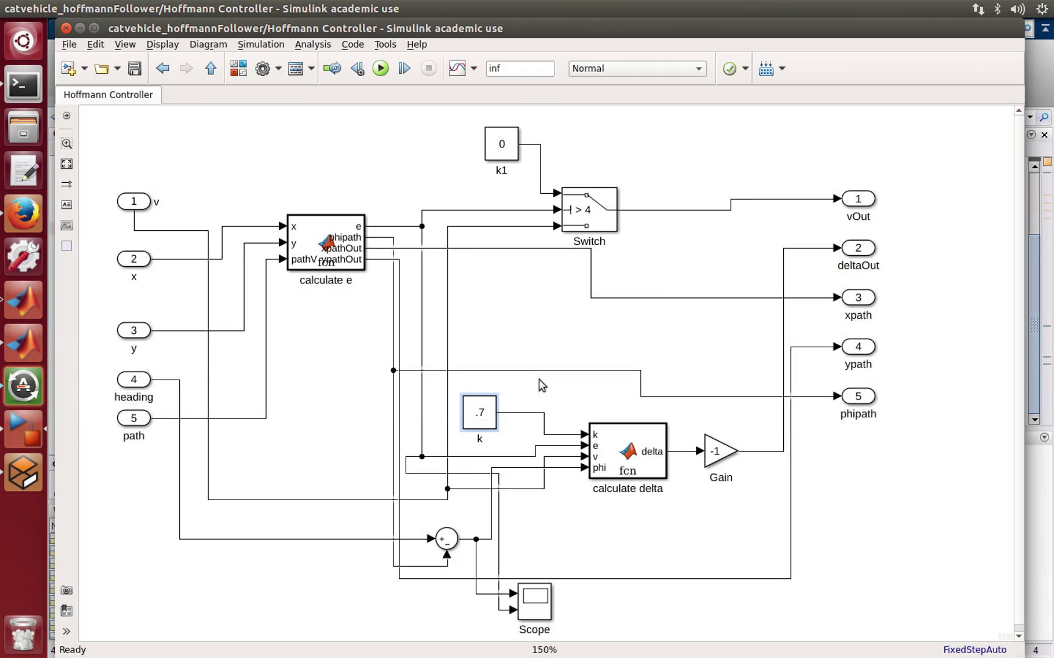
# Review the calculate delta code, highlighting line 15 (delta = phi + atan2(k*e,v)) and the uses of phi.
pyautogui.doubleClick(630, 451)
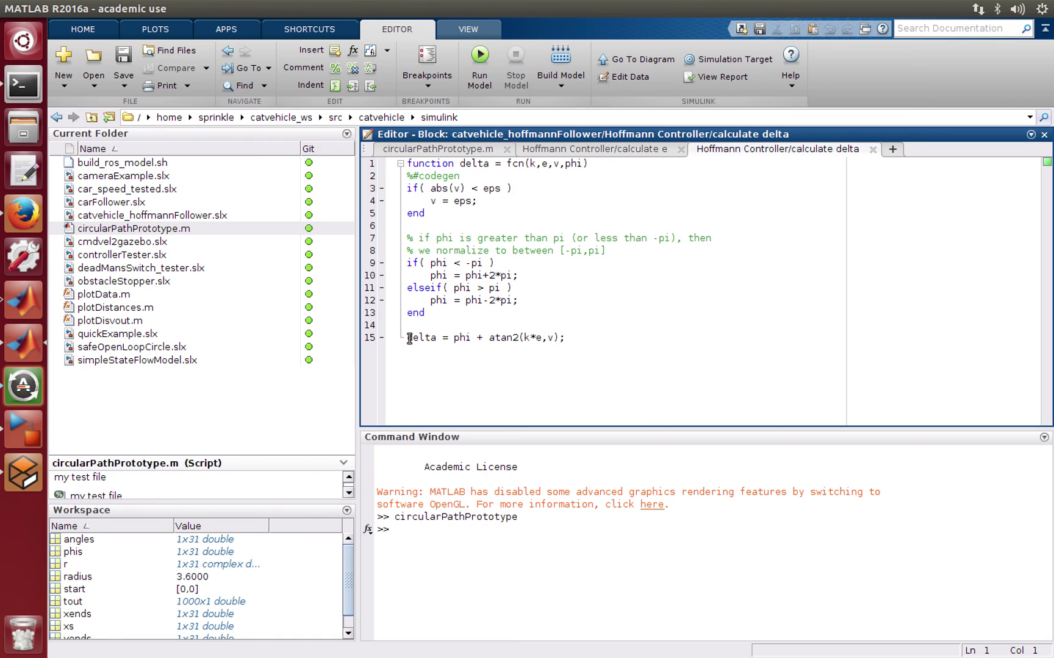
pyautogui.moveTo(409, 339); pyautogui.dragTo(558, 338)
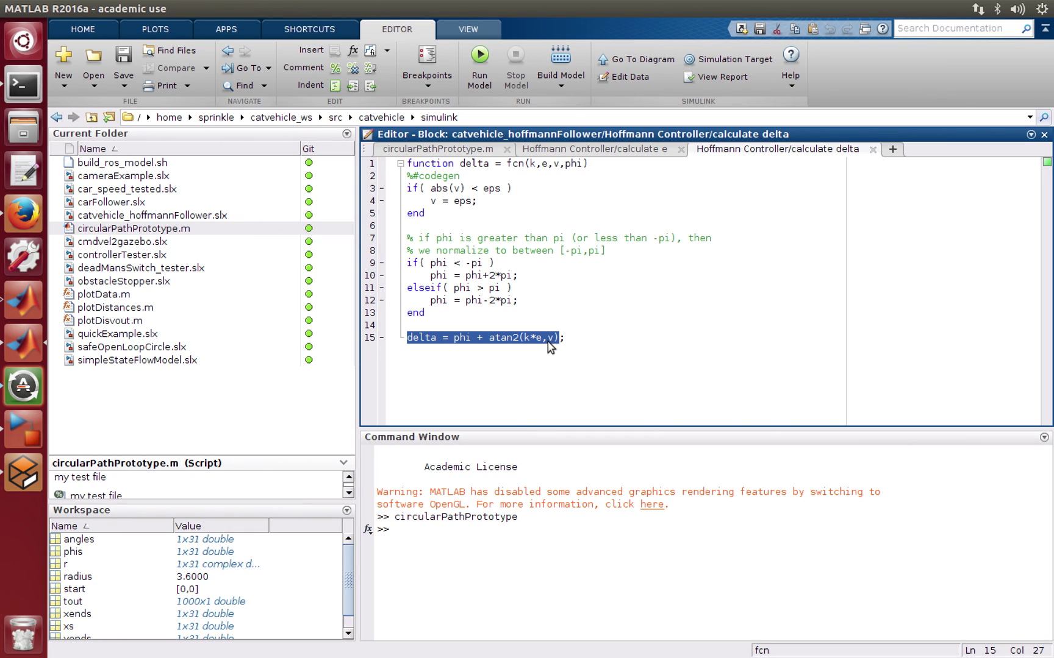
pyautogui.click(459, 339)
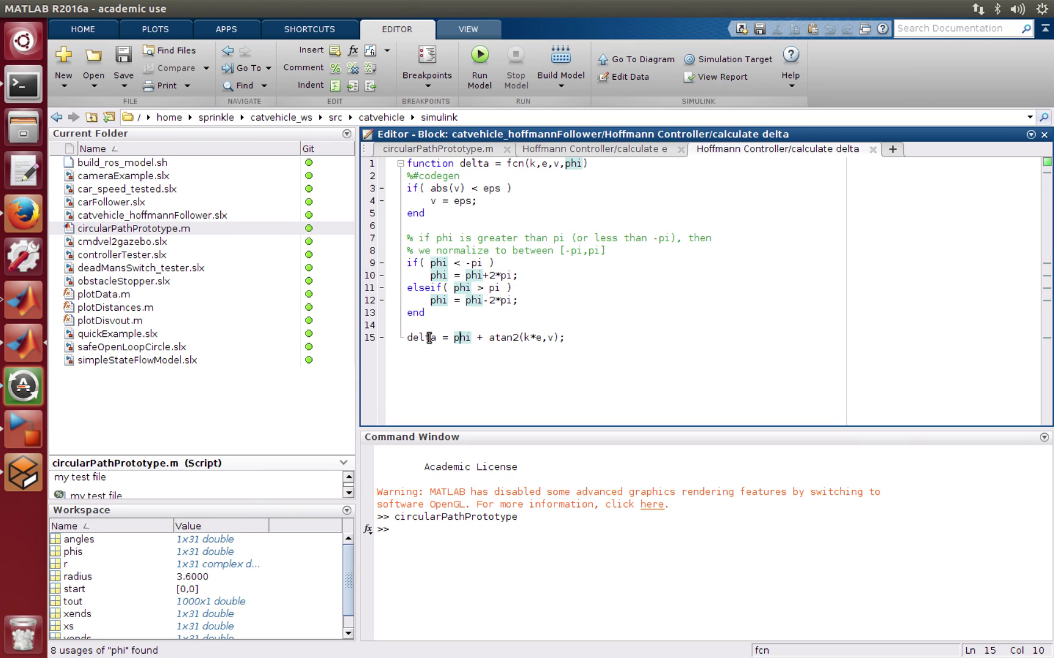
pyautogui.hotkey('alt', 'Tab')
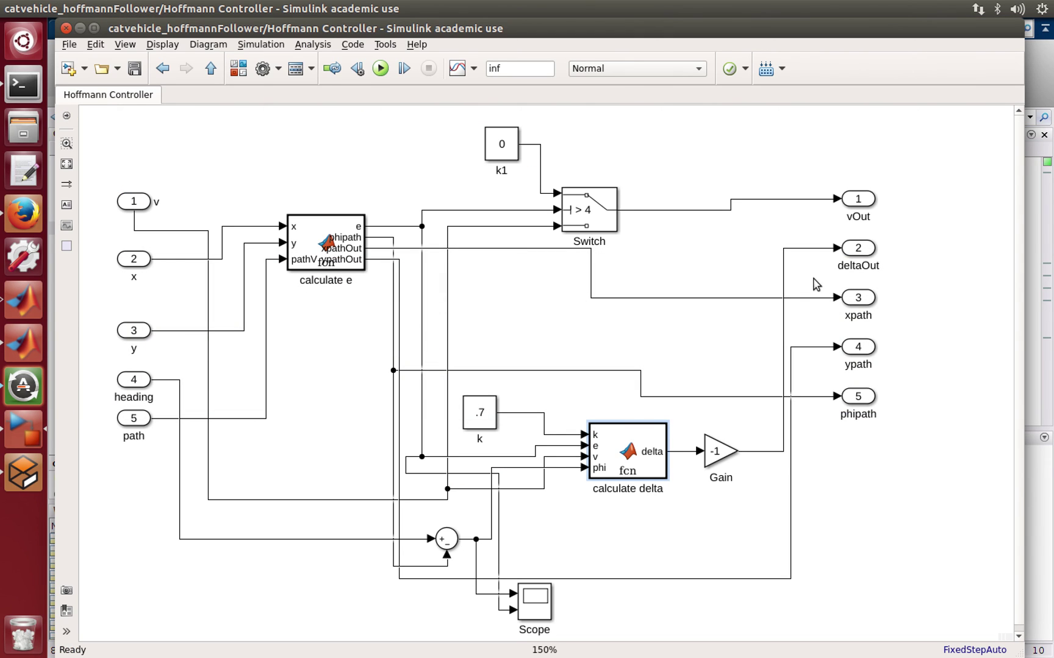
# In the top-level model, trace the deltaOut and vOut signals into Bus Assignment.
pyautogui.click(869, 250)
pyautogui.click(210, 70)
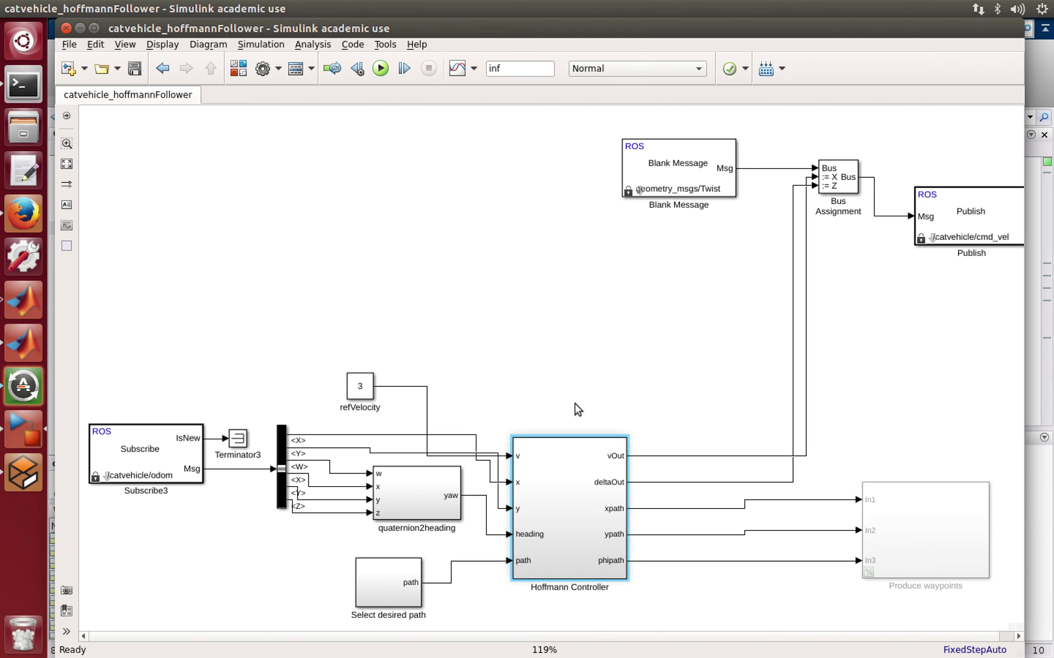
pyautogui.click(638, 482)
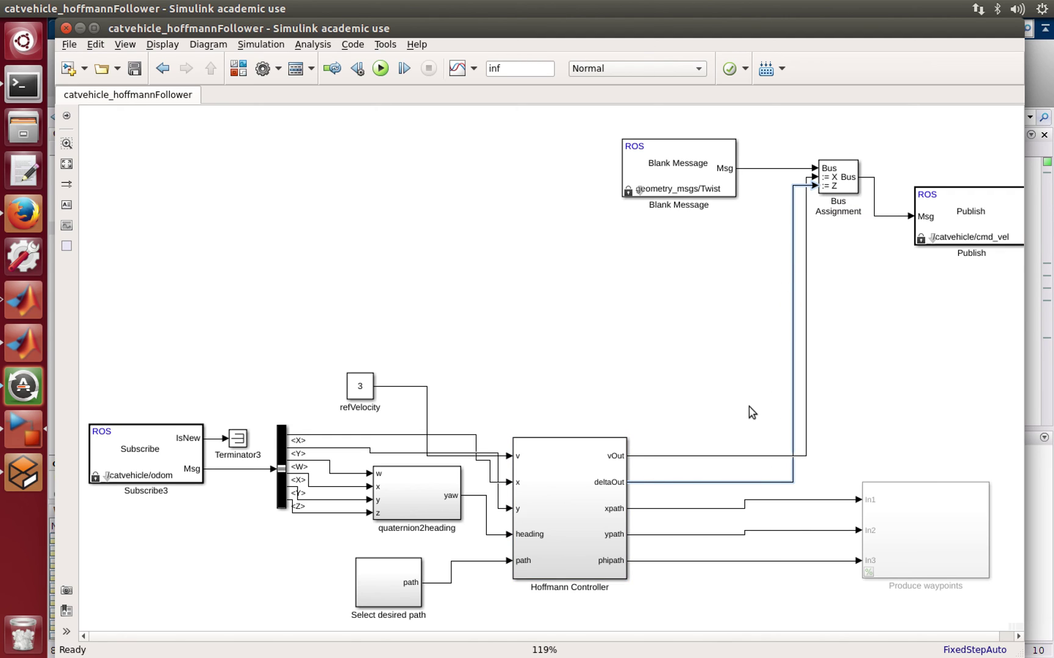
pyautogui.click(679, 457)
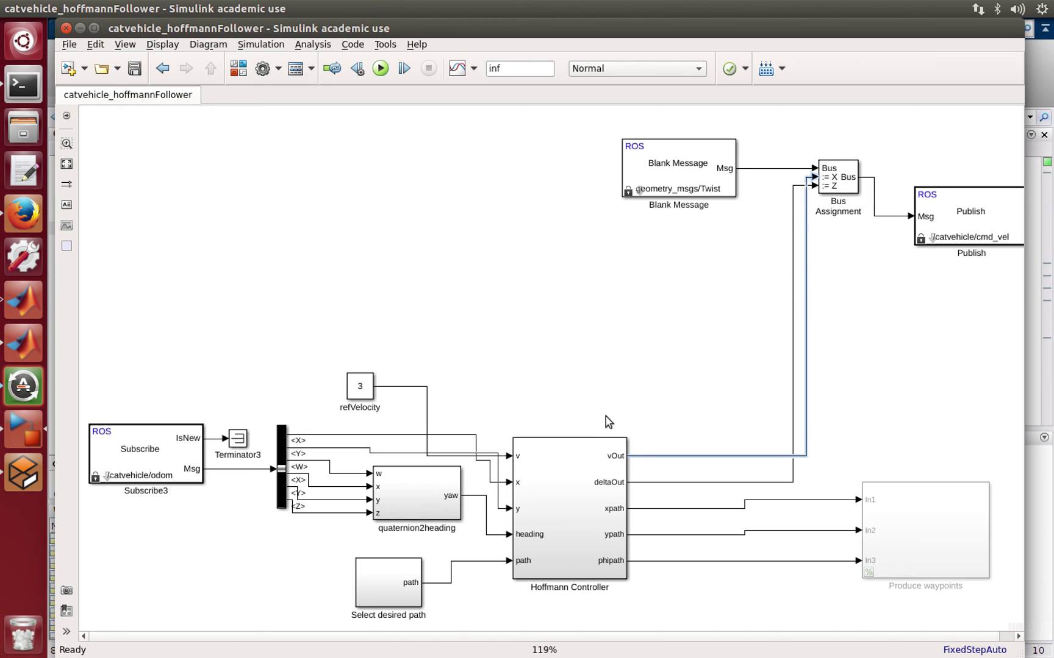
# Inside Hoffmann Controller, inspect the calculate e block, the Switch and its e input.
pyautogui.doubleClick(562, 505)
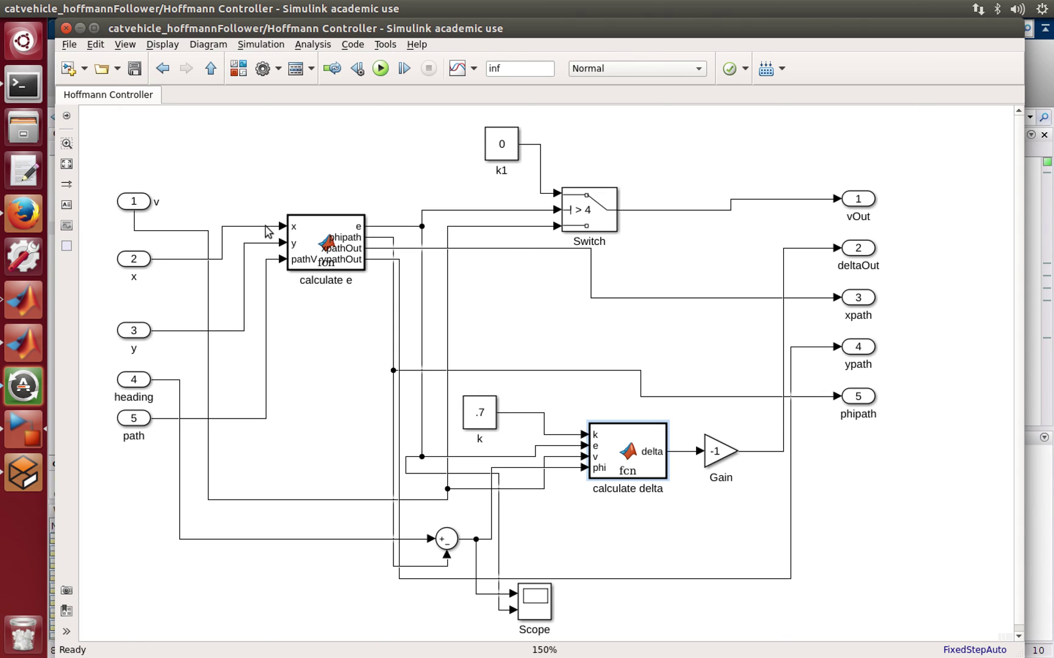
pyautogui.click(302, 237)
pyautogui.click(431, 223)
pyautogui.click(646, 214)
pyautogui.click(601, 213)
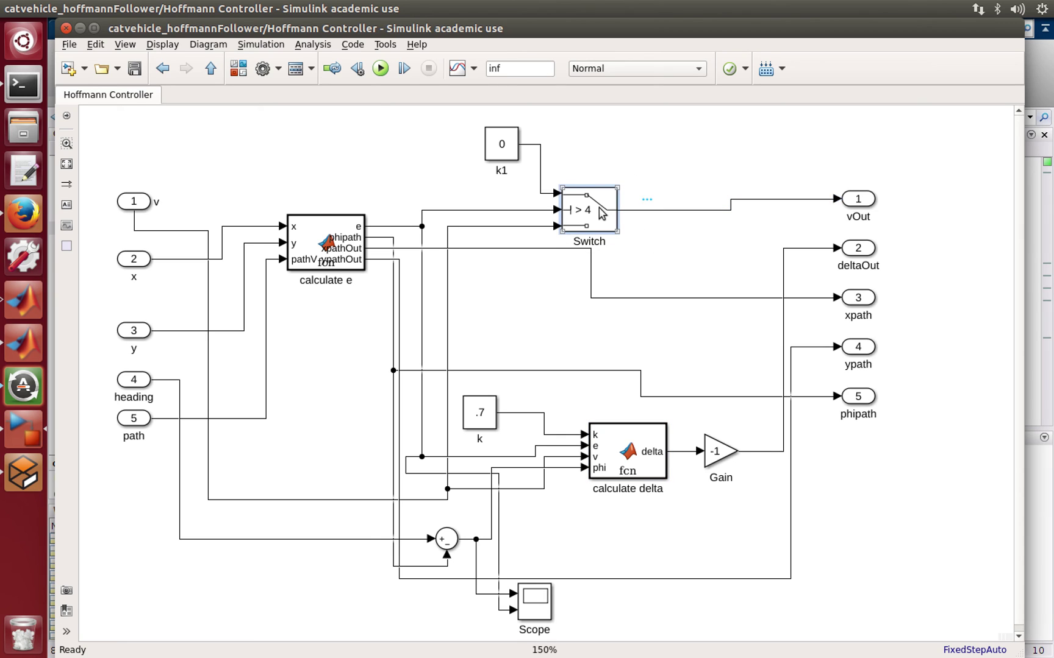
pyautogui.click(522, 206)
pyautogui.click(516, 210)
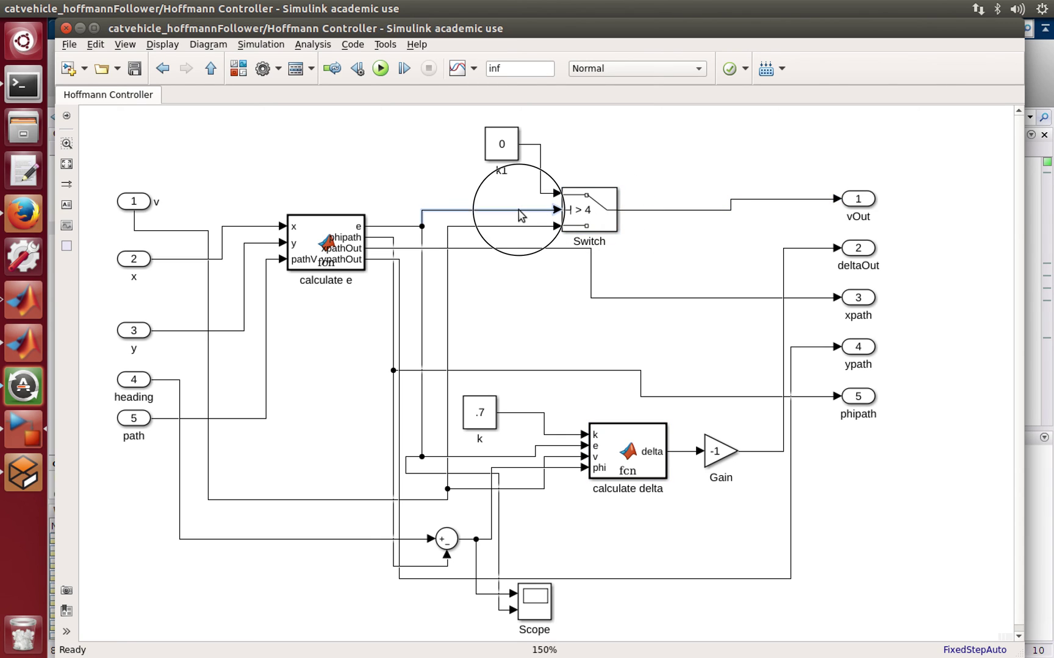
pyautogui.keyDown('shift'); pyautogui.click(590, 217); pyautogui.keyUp('shift')
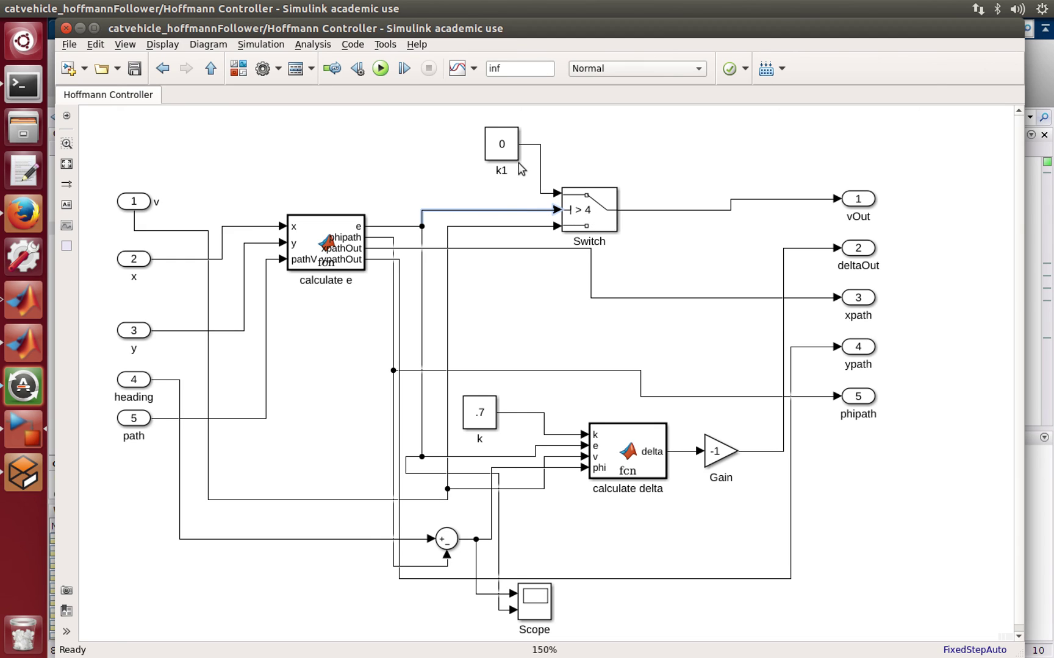
# Check the k1 constant, then return to the top level and select quaternion2heading.
pyautogui.click(503, 147)
pyautogui.click(567, 190)
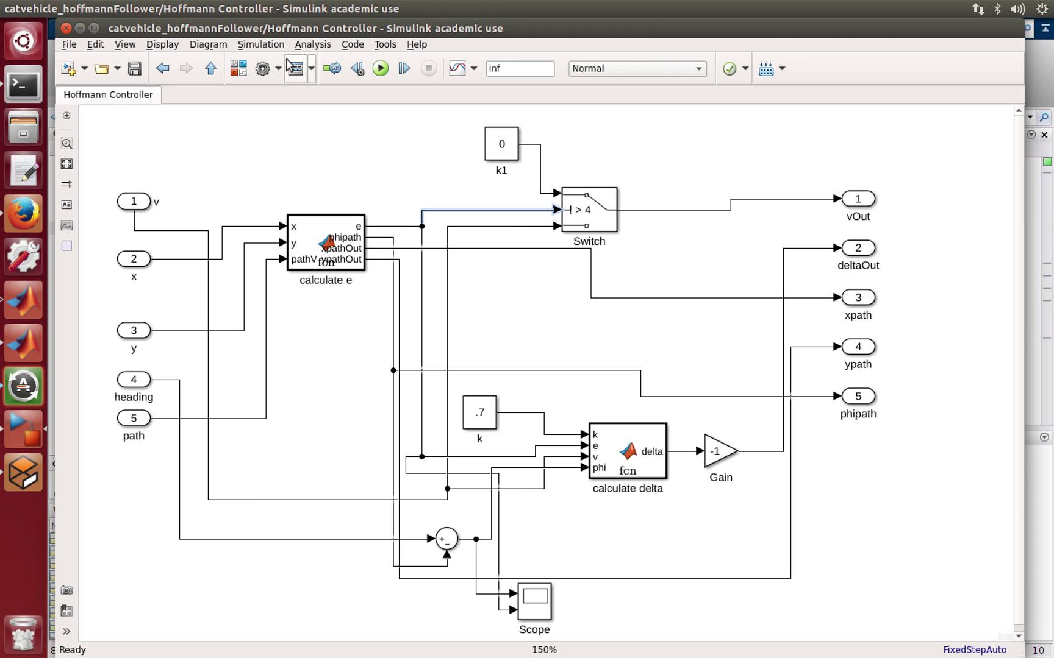
pyautogui.click(210, 69)
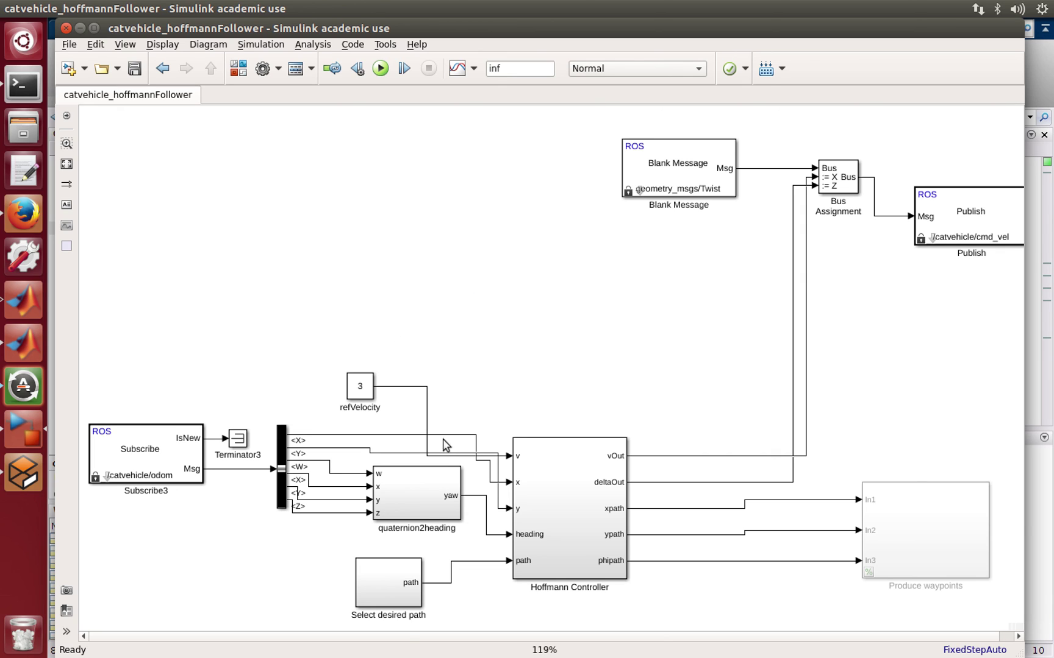
pyautogui.click(435, 500)
# Open quaternion2heading, fit it to view, and inspect the Quaternions to Rotation Angles block feeding yaw.
pyautogui.doubleClick(435, 500)
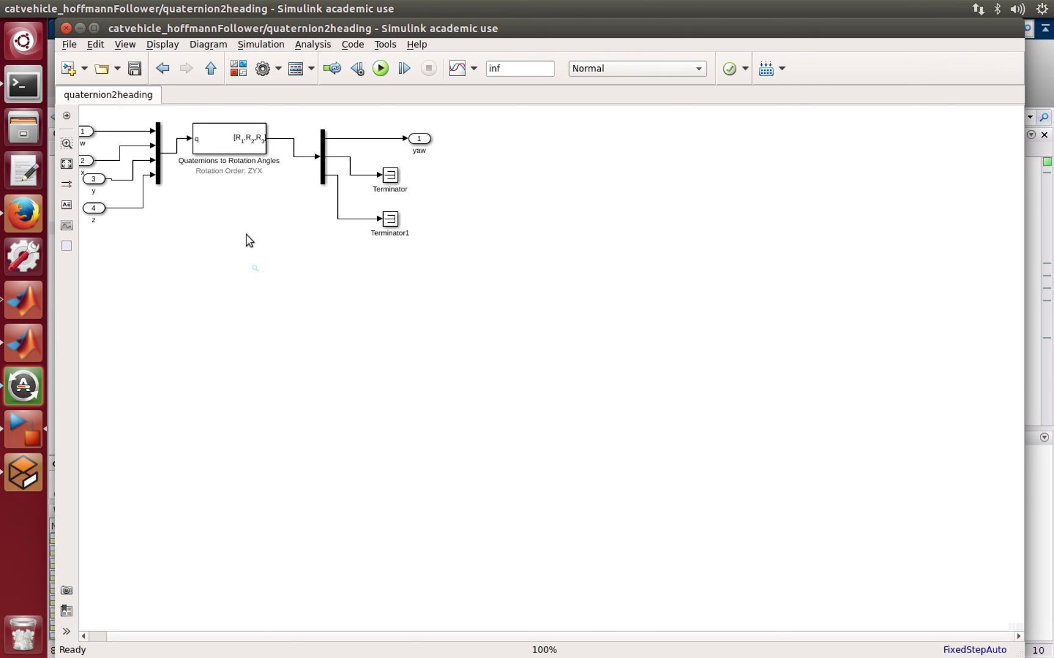
pyautogui.click(67, 163)
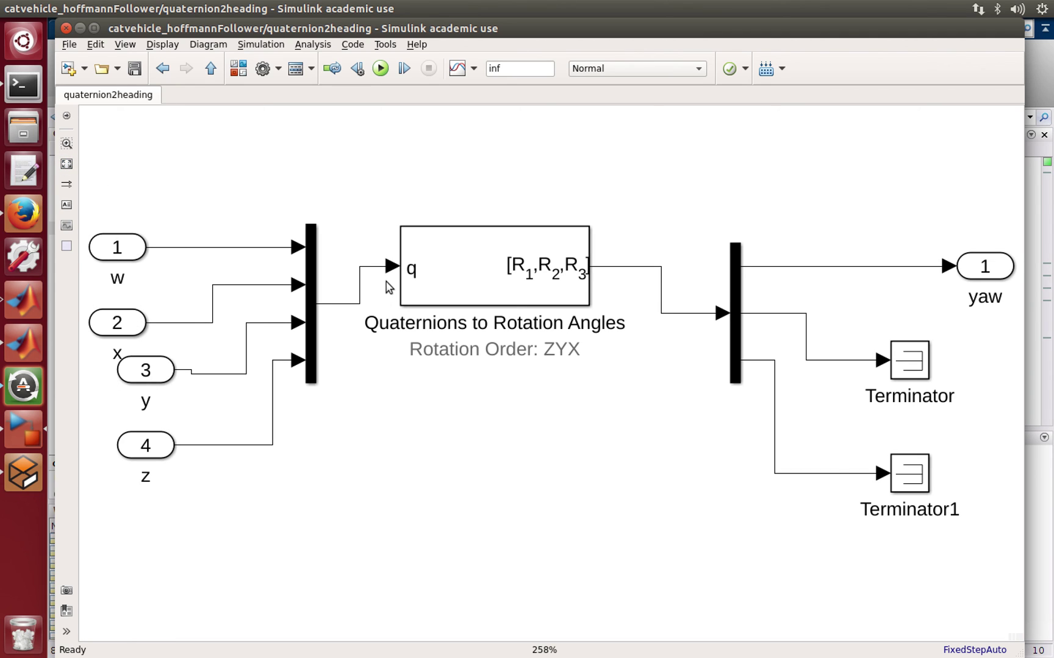
pyautogui.click(453, 263)
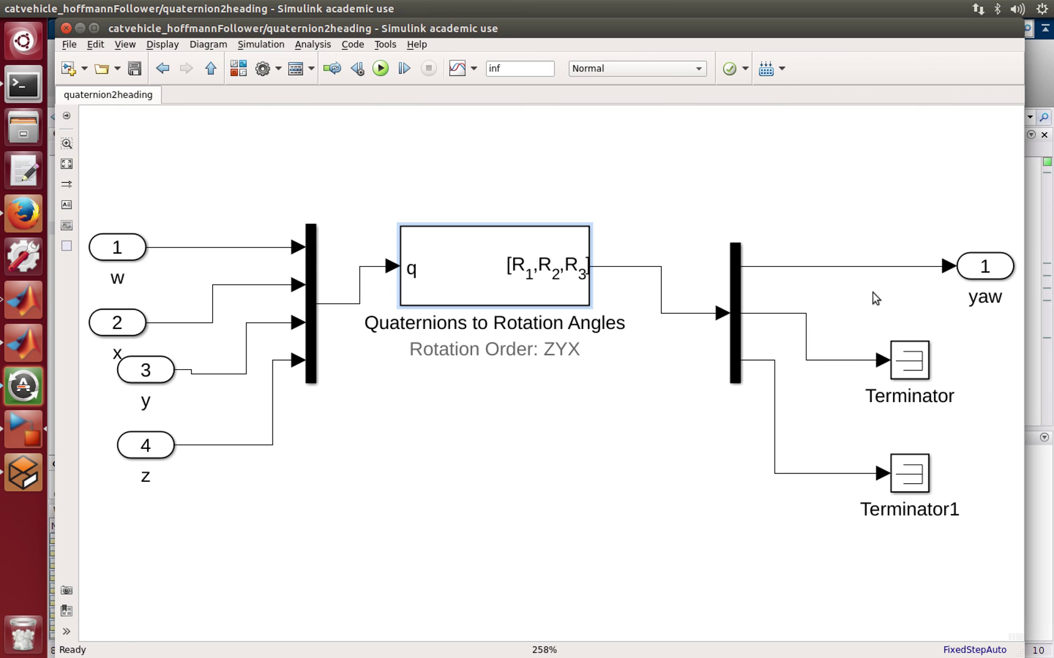
pyautogui.click(987, 270)
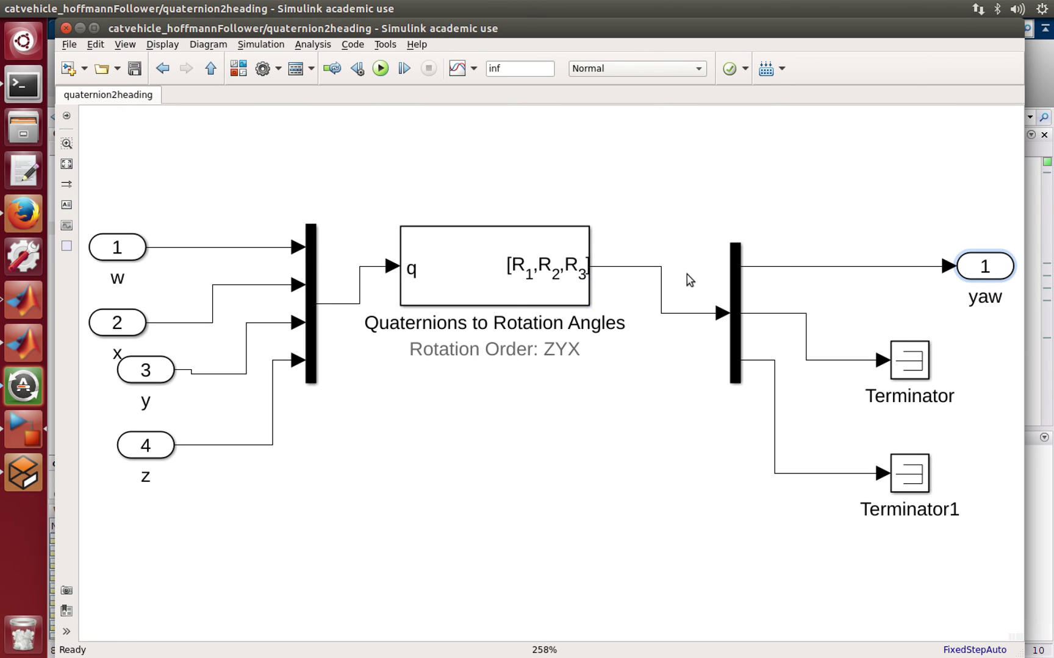
# Return to the top-level model and glance at the Gazebo window before coming back to Simulink.
pyautogui.click(212, 69)
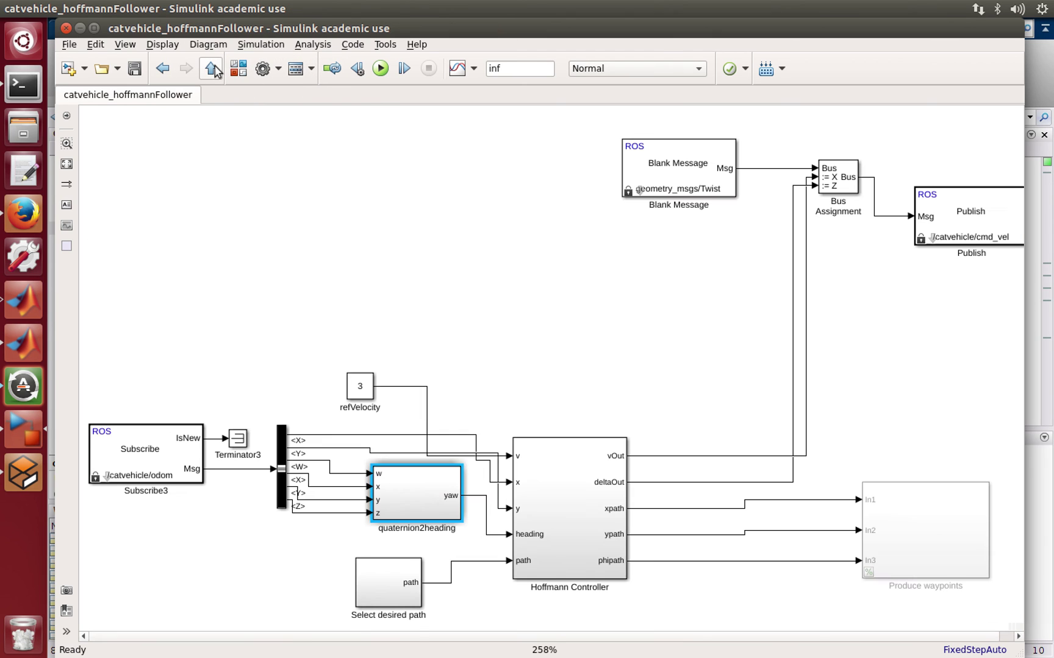
pyautogui.hotkey('alt', 'Tab')
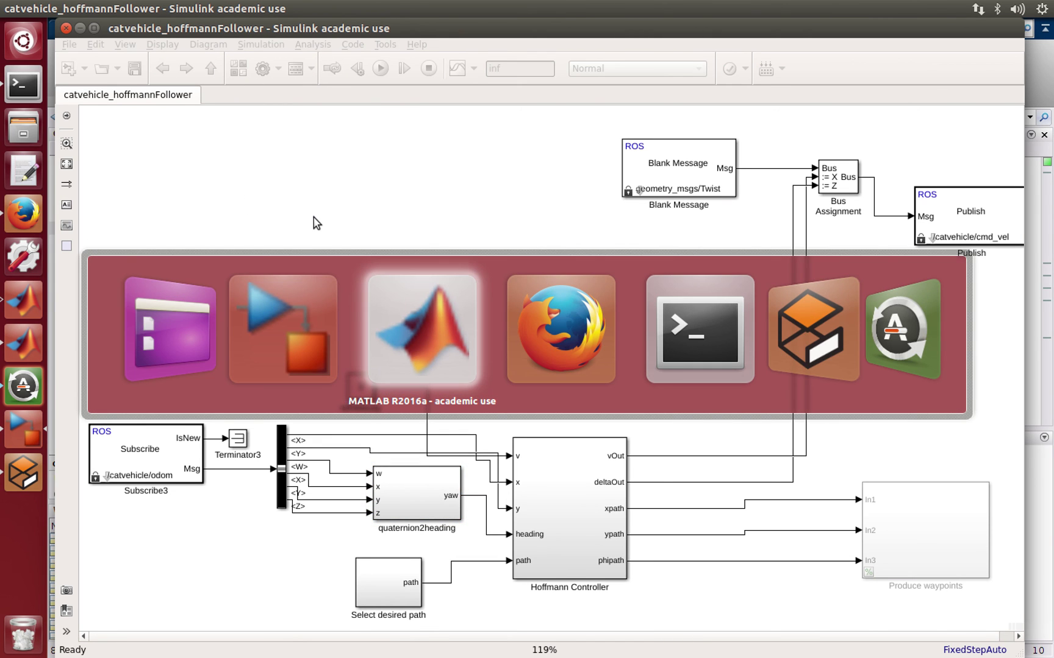
pyautogui.hotkey('alt', 'Tab')
pyautogui.hotkey('alt', 'Tab')
pyautogui.hotkey('alt', 'Tab')
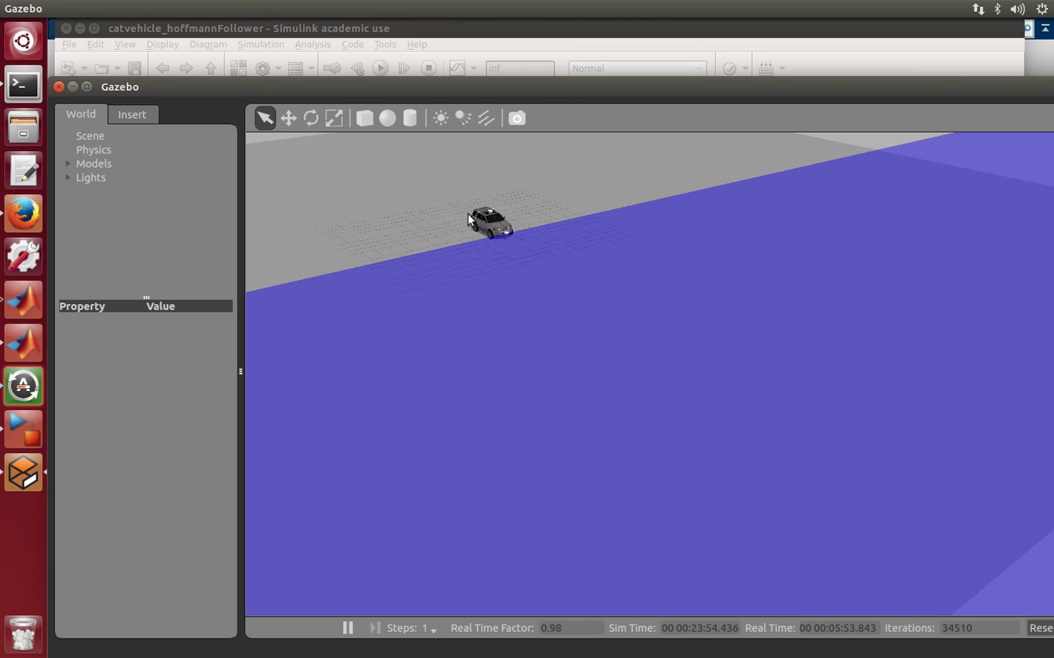
pyautogui.hotkey('alt', 'Tab')
pyautogui.hotkey('alt', 'Tab')
pyautogui.hotkey('alt', 'Tab')
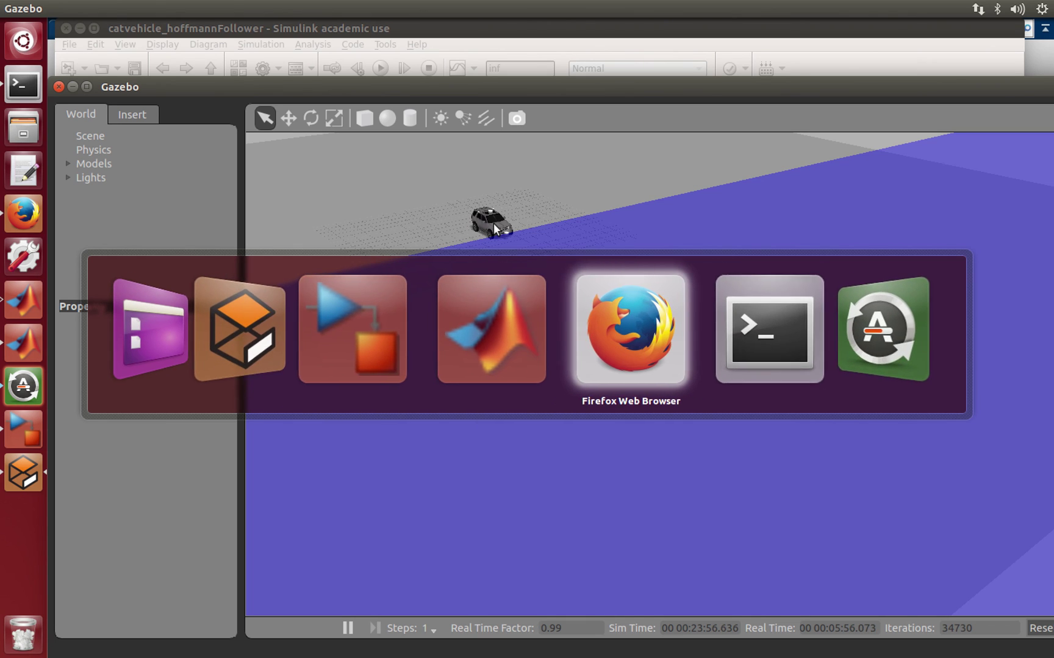
pyautogui.hotkey('alt', 'shift', 'Tab')
pyautogui.hotkey('alt', 'shift', 'Tab')
pyautogui.hotkey('alt', 'shift', 'Tab')
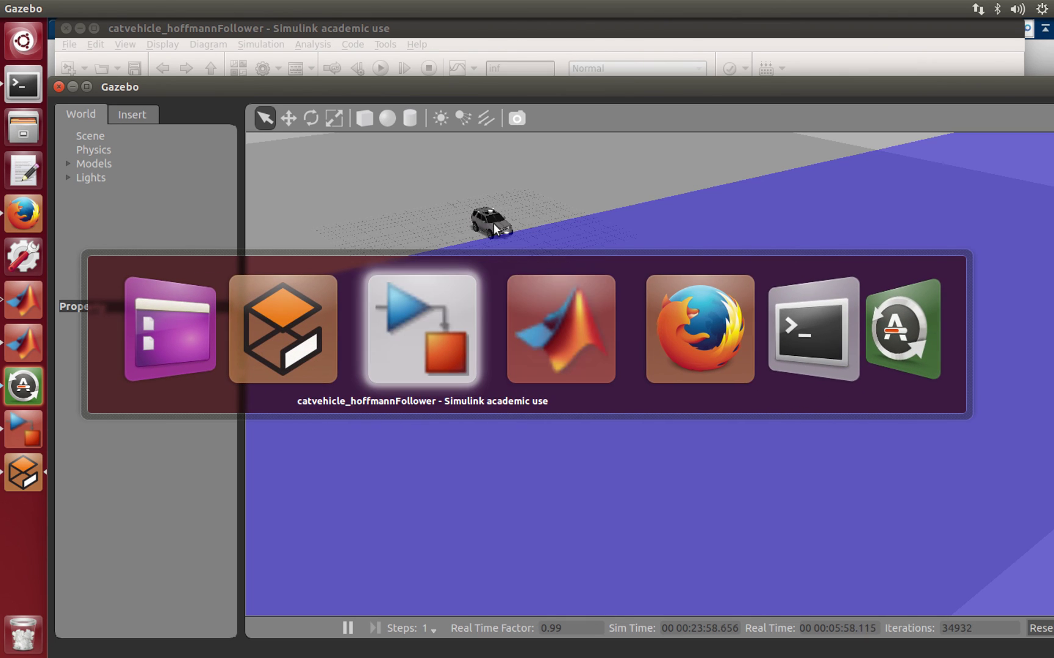
pyautogui.hotkey('alt', 'shift', 'Tab')
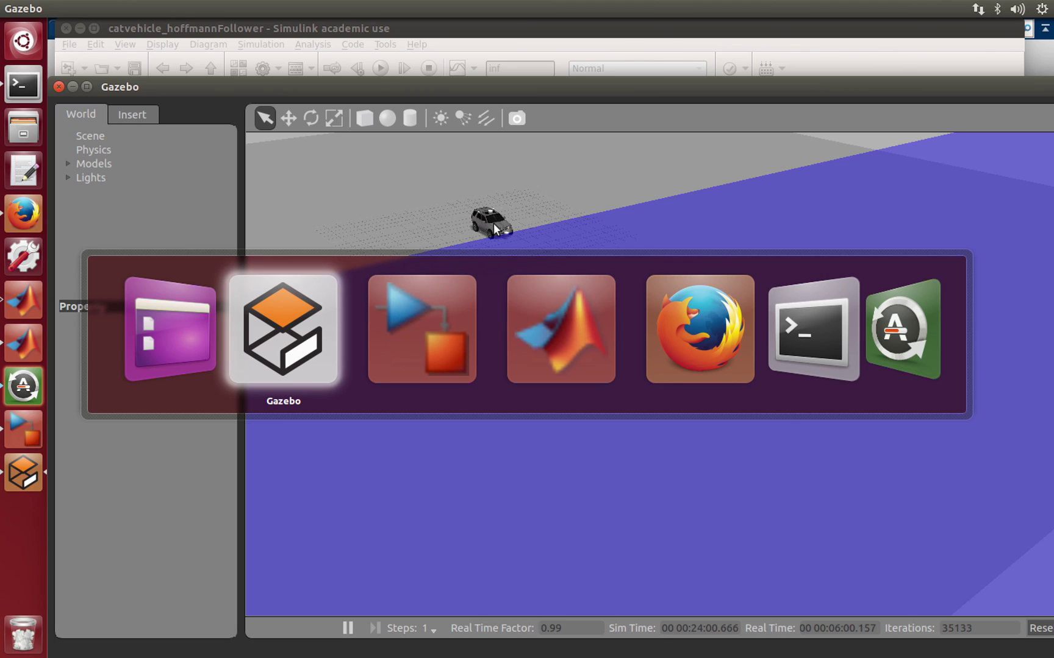
pyautogui.hotkey('alt', 'Tab')
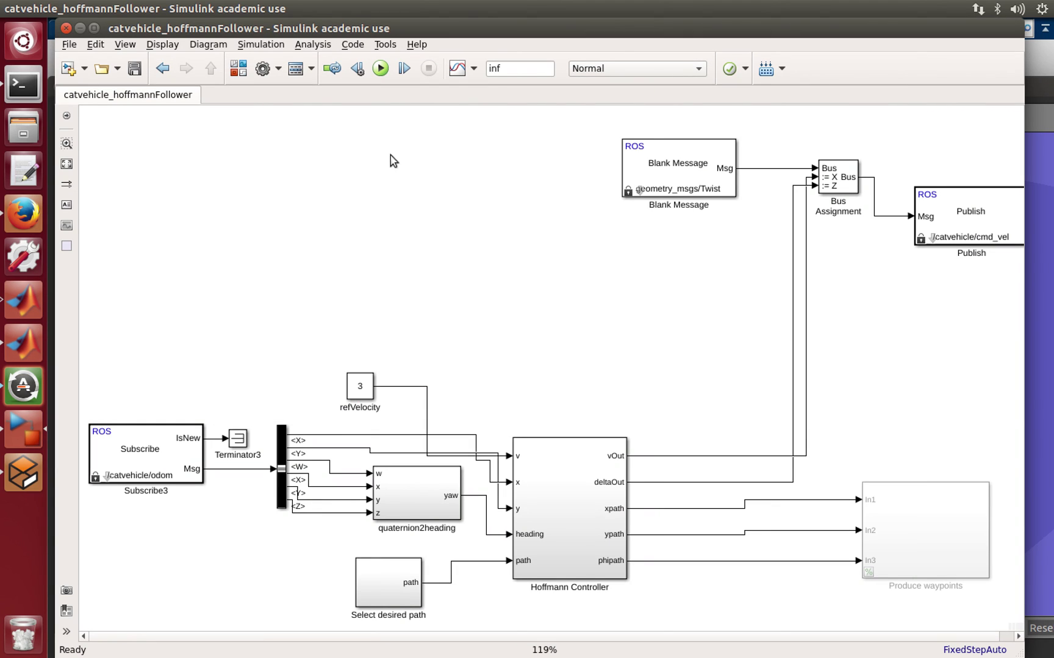
# Check the Subscribe3 odometry and Publish blocks, then run the model.
pyautogui.click(151, 480)
pyautogui.click(954, 246)
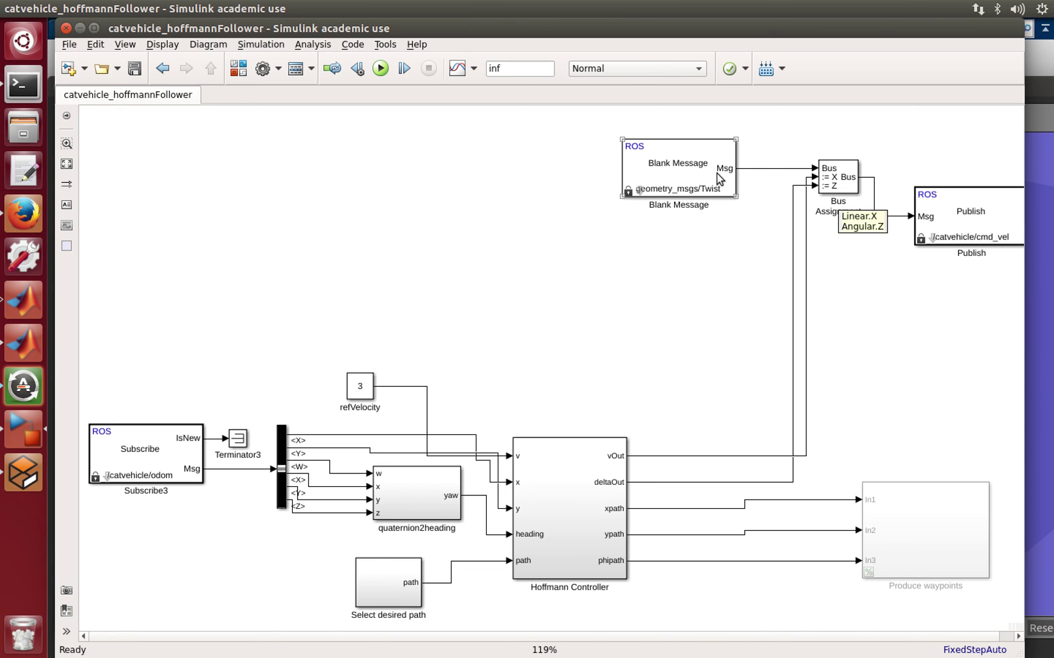
pyautogui.click(397, 130)
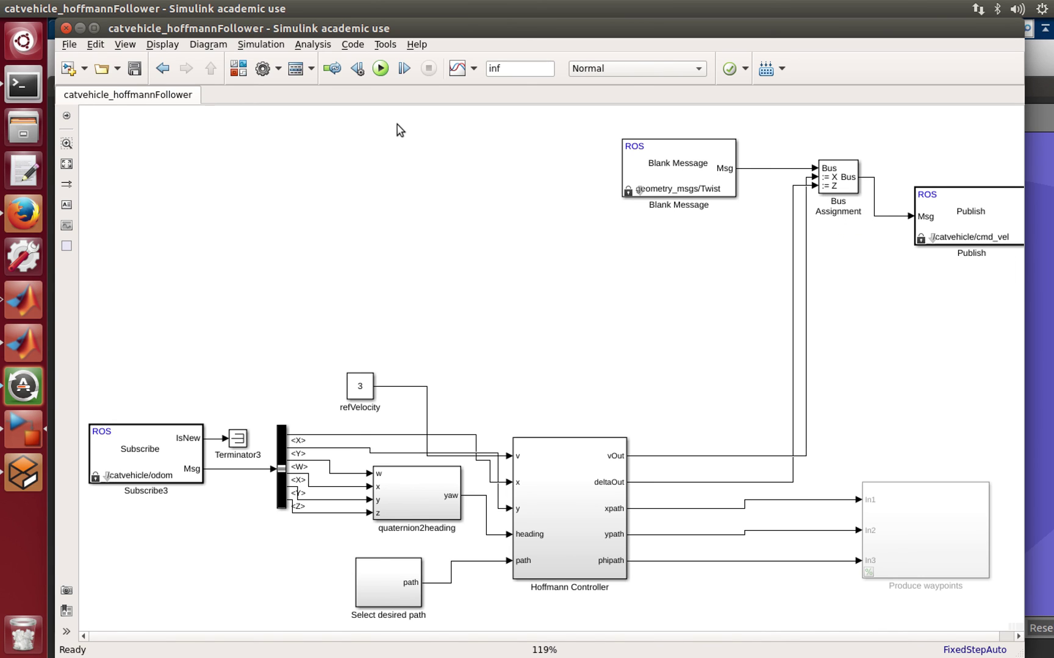
pyautogui.click(380, 69)
# Switch to Gazebo and pan across the ground plane to follow the CAT Vehicle driving.
pyautogui.hotkey('alt', 'Tab')
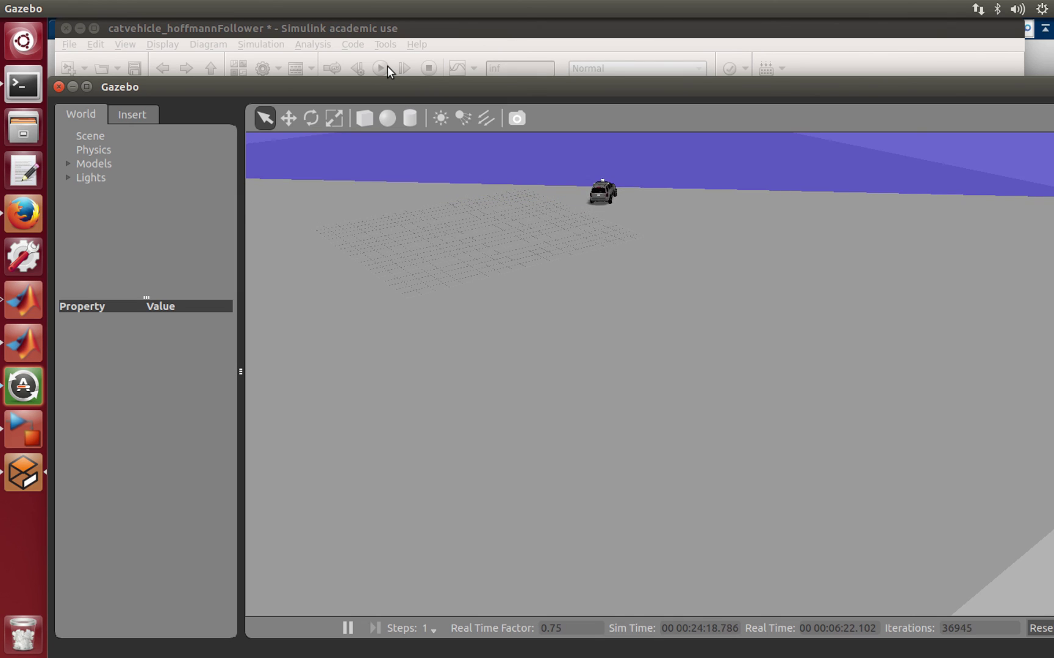
pyautogui.moveTo(451, 250); pyautogui.dragTo(523, 347)
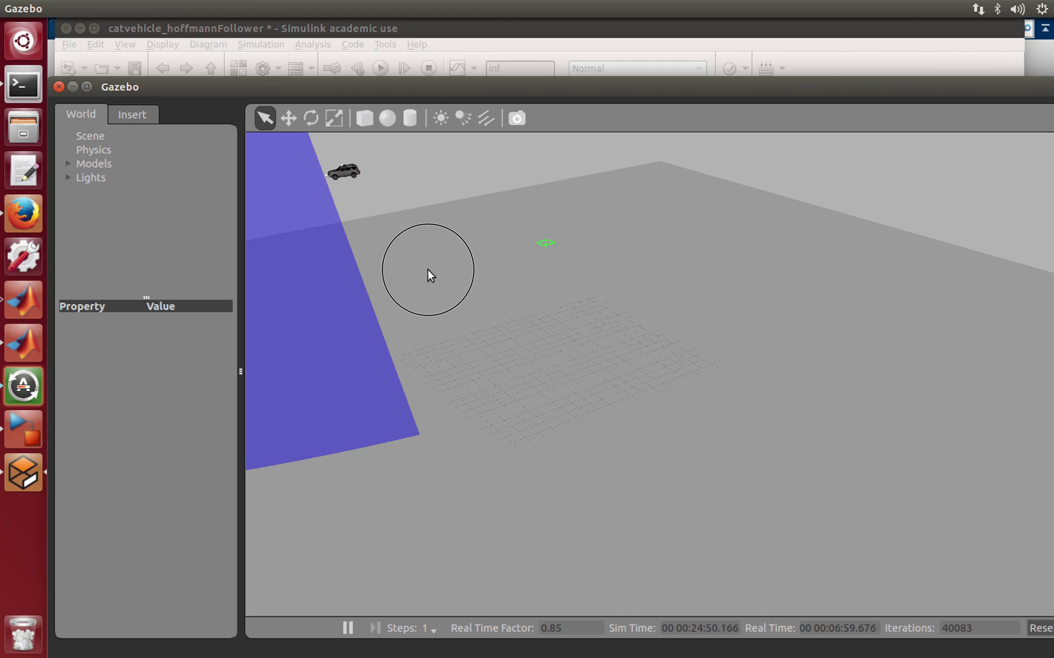
pyautogui.scroll(3, 548, 313)
pyautogui.scroll(2, 578, 352)
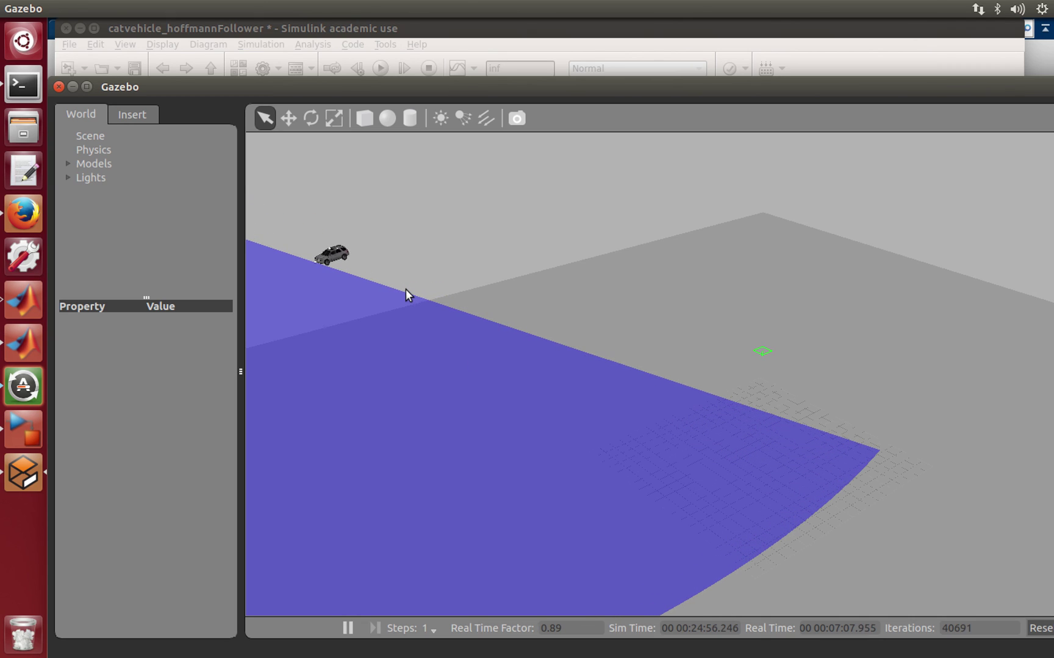
pyautogui.moveTo(521, 283)
pyautogui.mouseDown()
pyautogui.moveTo(582, 298)
pyautogui.moveTo(527, 374)
pyautogui.mouseUp()
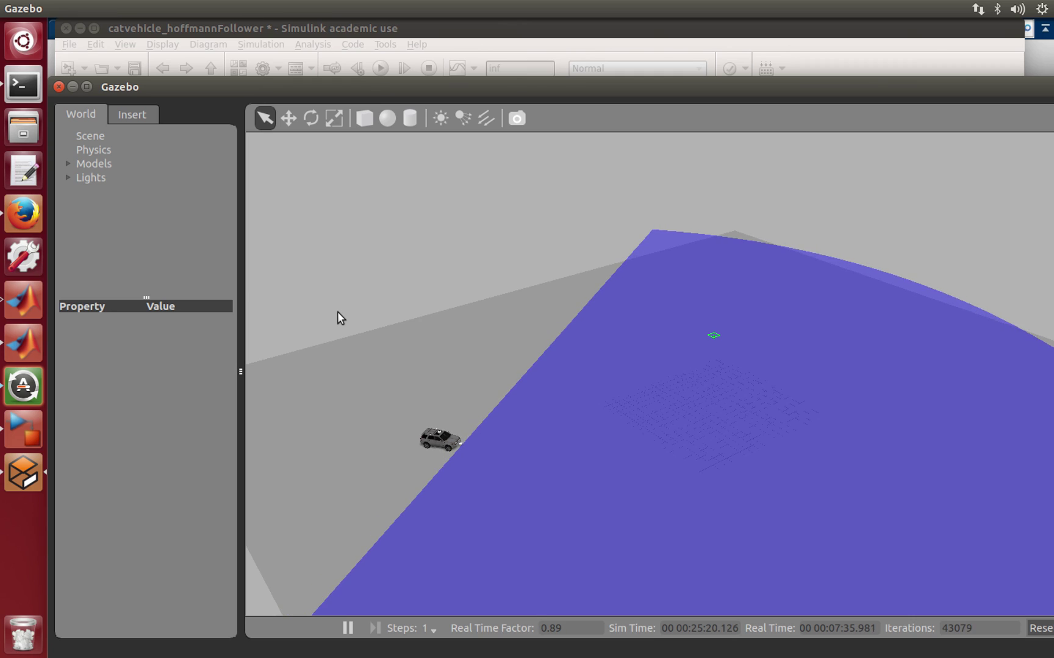
# Insert House 1 mid-ground and a Jersey Barrier to the right of the house.
pyautogui.click(127, 117)
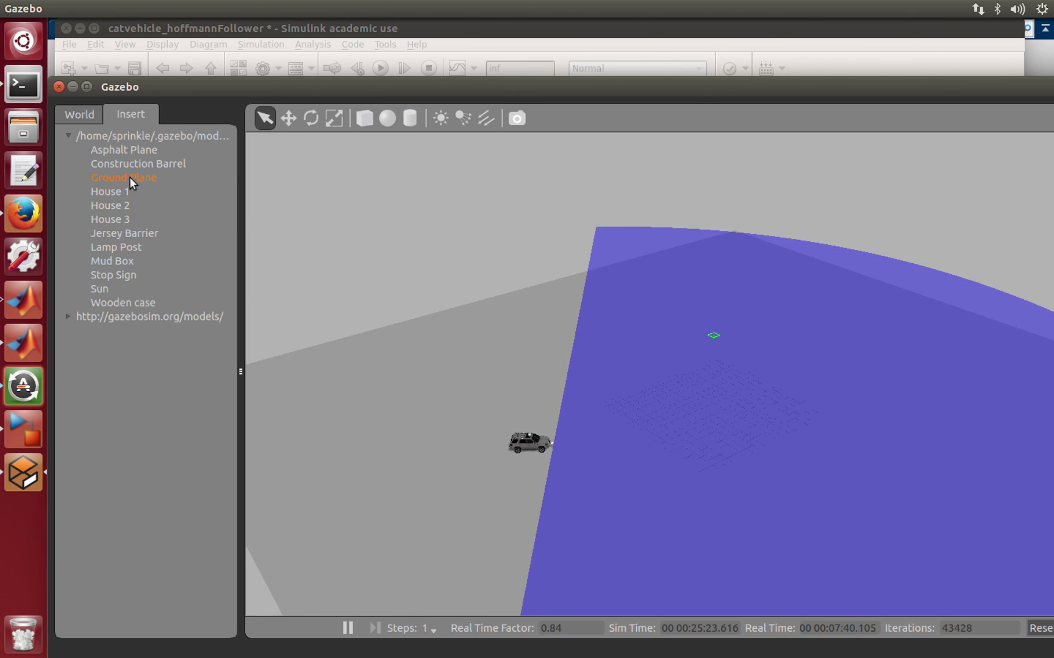
pyautogui.click(121, 192)
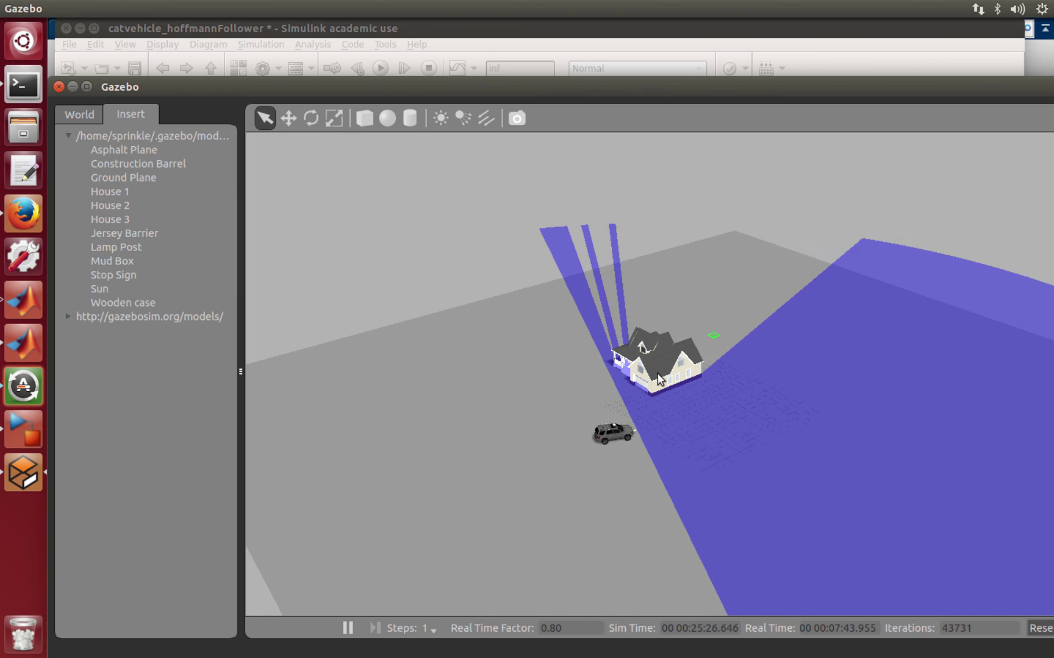
pyautogui.click(660, 378)
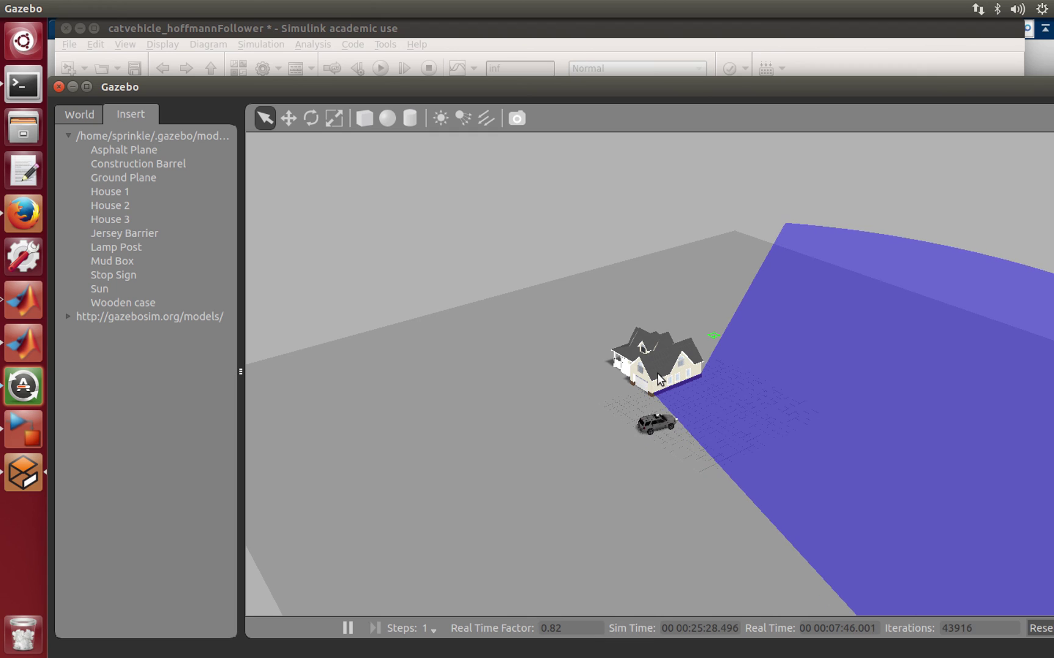
pyautogui.click(112, 233)
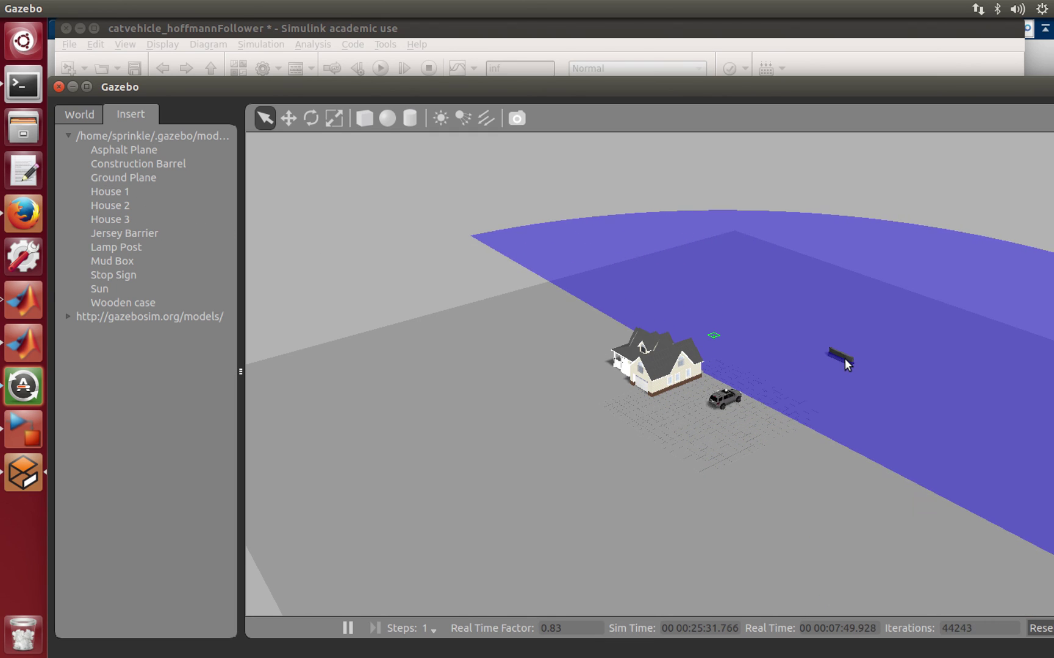
pyautogui.click(845, 360)
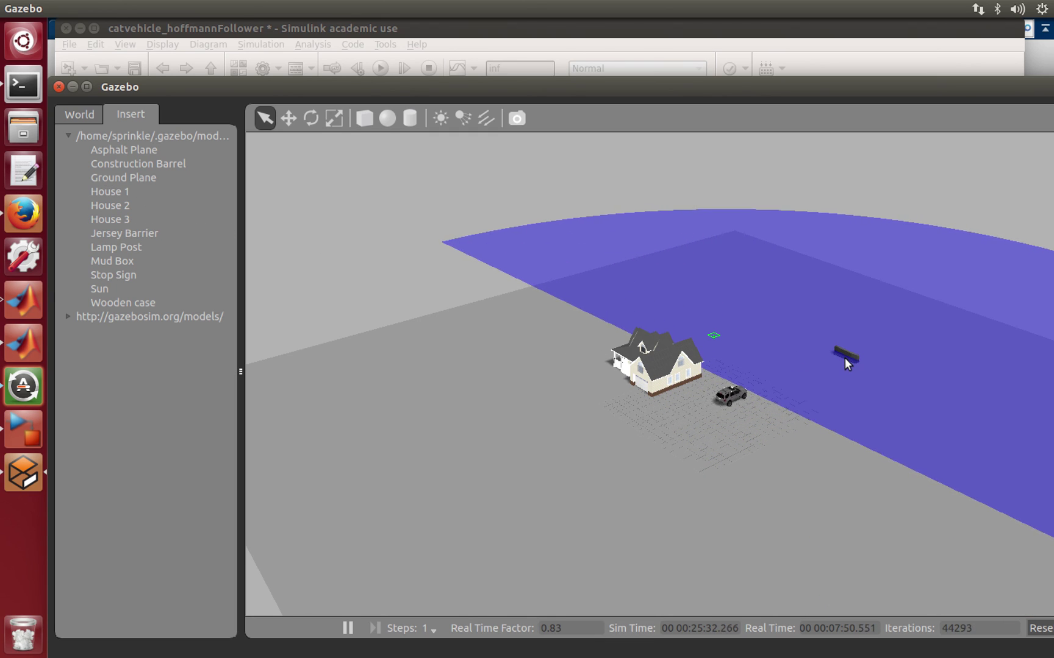
pyautogui.click(875, 342)
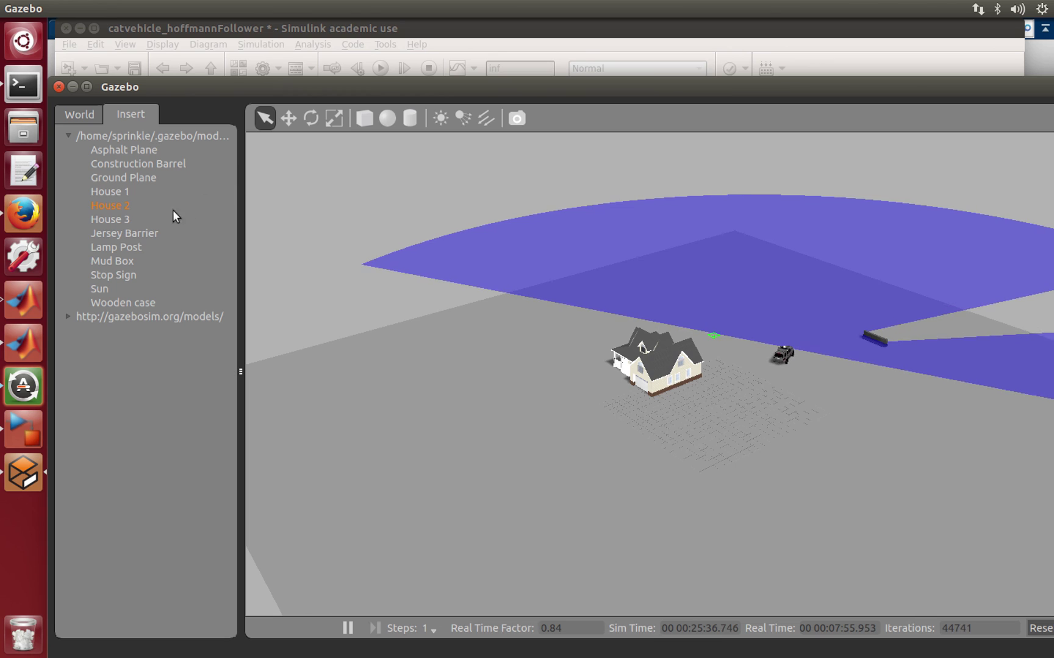
# Add a lamp post, a mud box beyond the house, and a stop sign to the world.
pyautogui.click(124, 237)
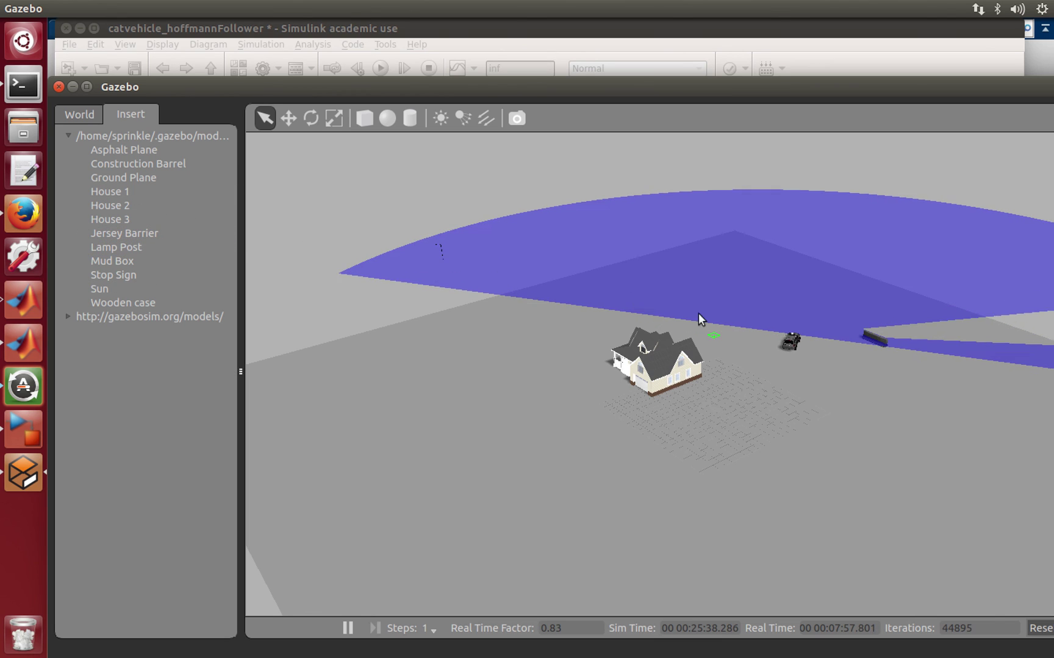
pyautogui.click(716, 284)
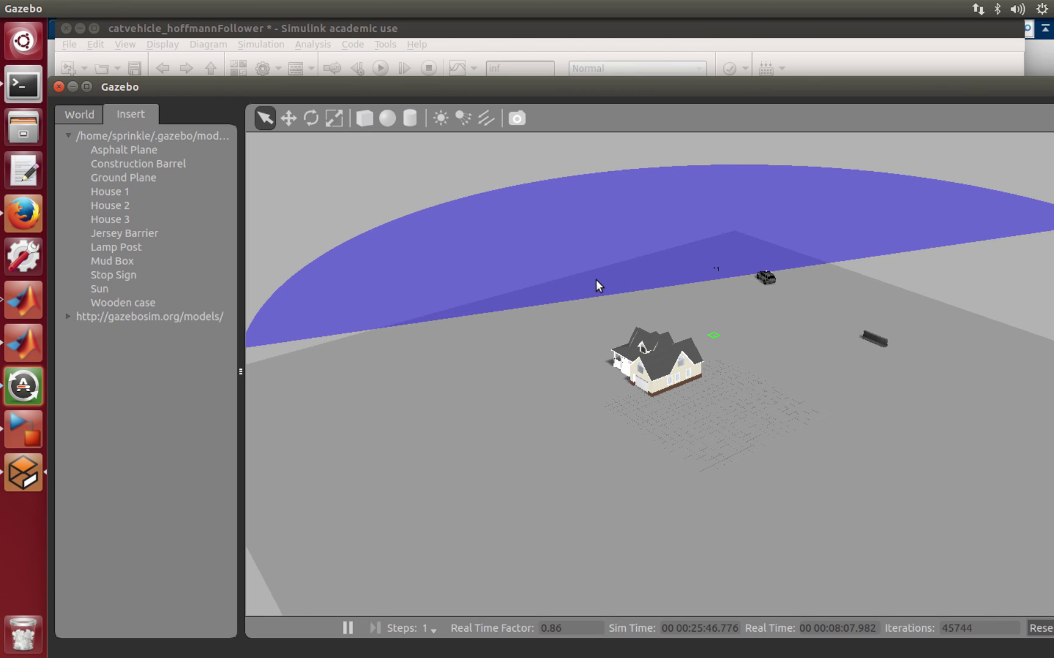
pyautogui.click(120, 262)
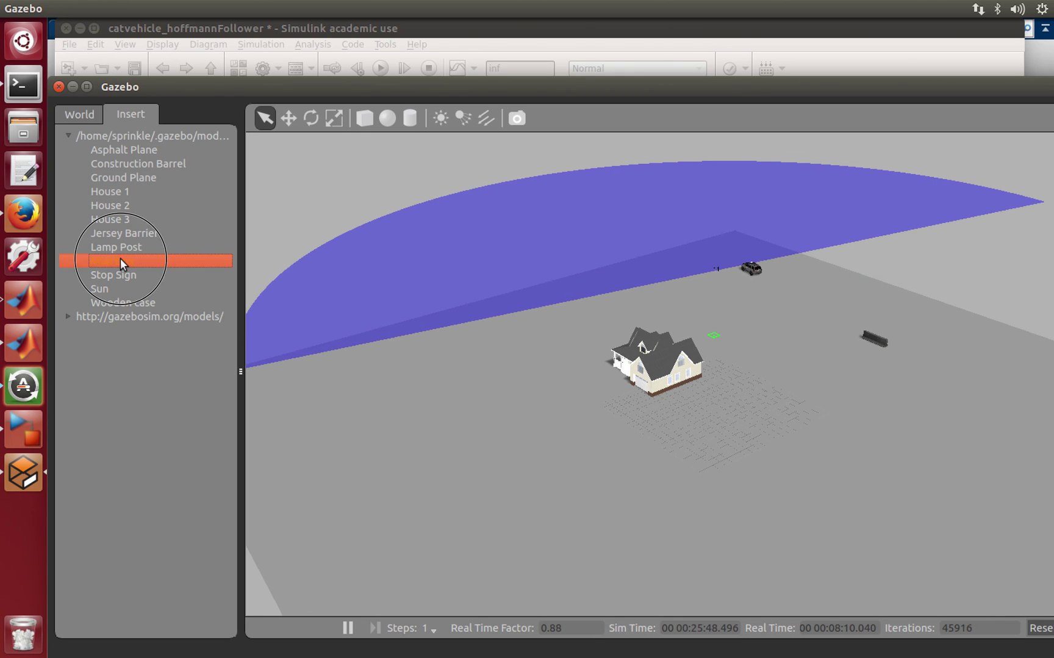
pyautogui.click(584, 274)
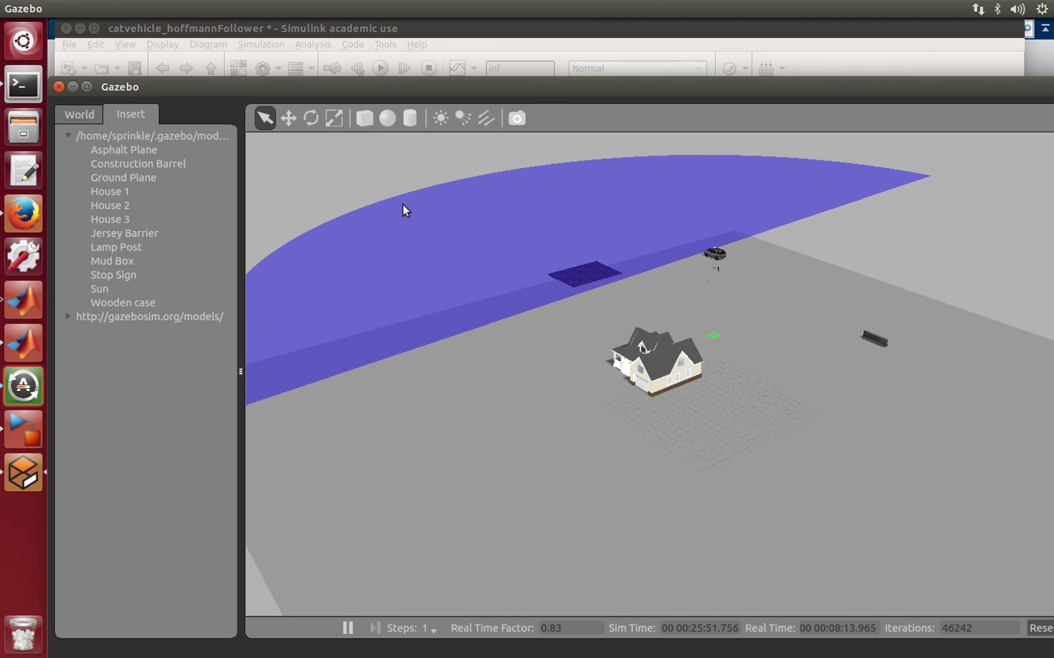
pyautogui.click(107, 275)
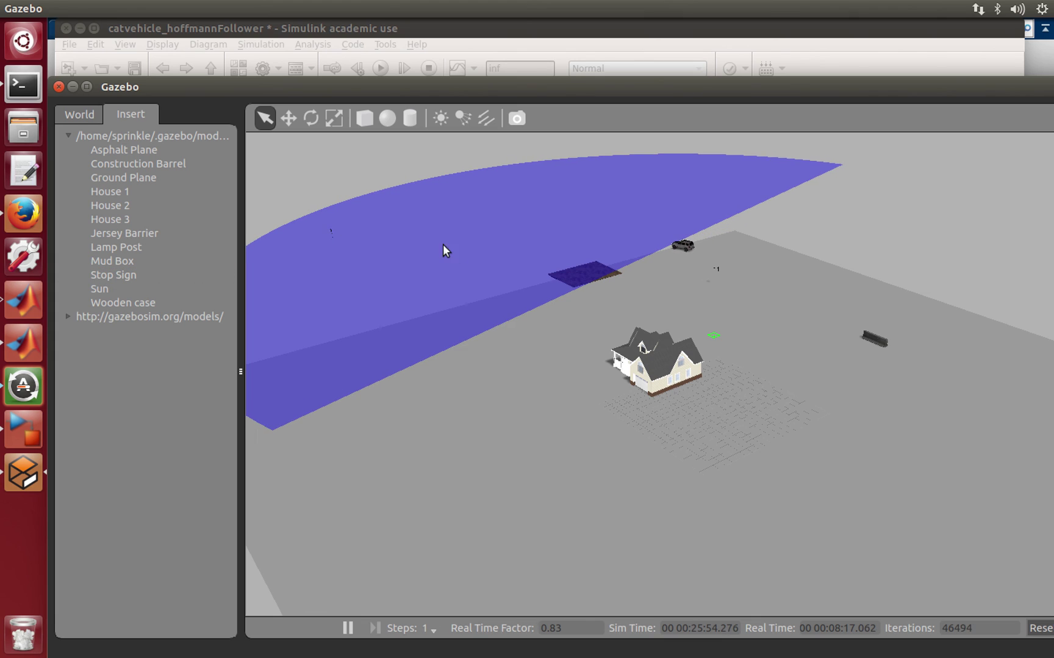
pyautogui.click(474, 242)
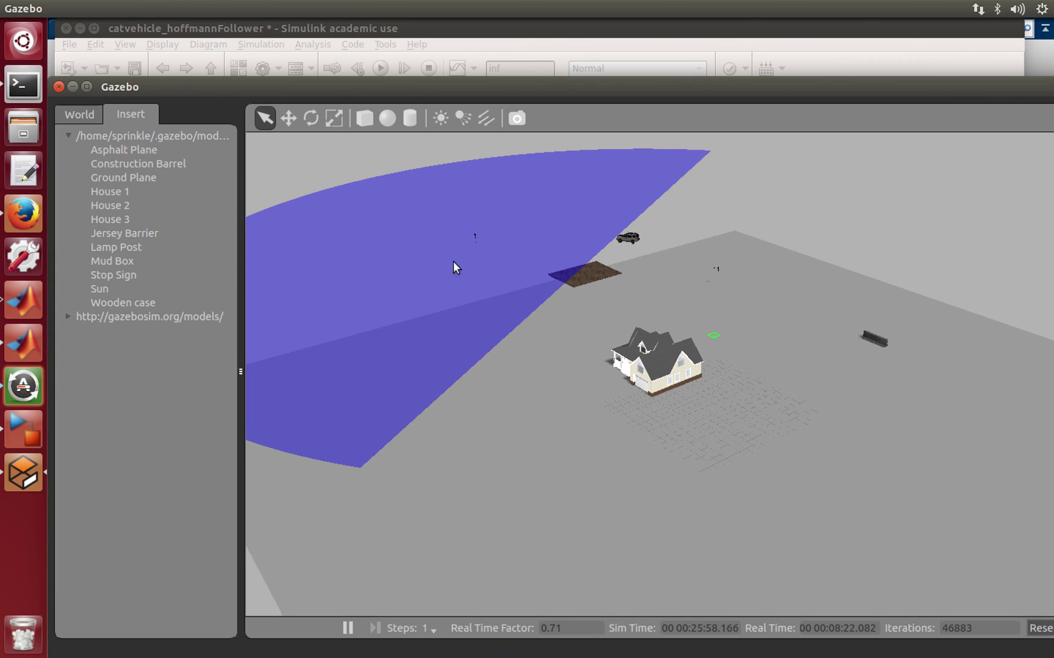
pyautogui.click(122, 221)
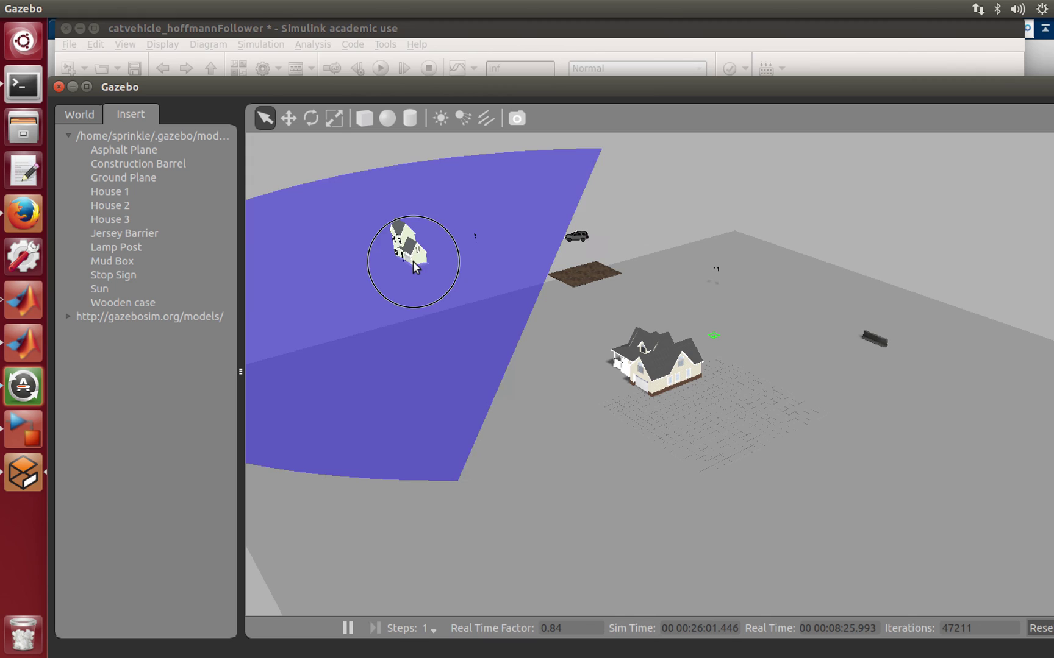
# Drop House 3 on the far left of the ground, frame it with the car, and select it.
pyautogui.click(413, 261)
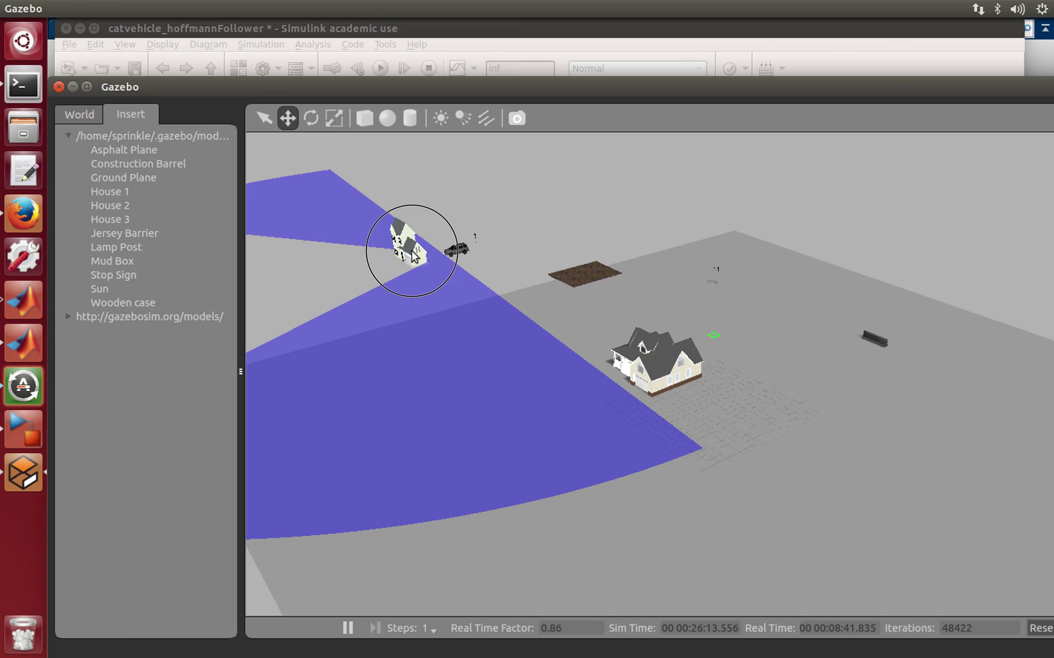
pyautogui.moveTo(414, 256); pyautogui.dragTo(408, 251)
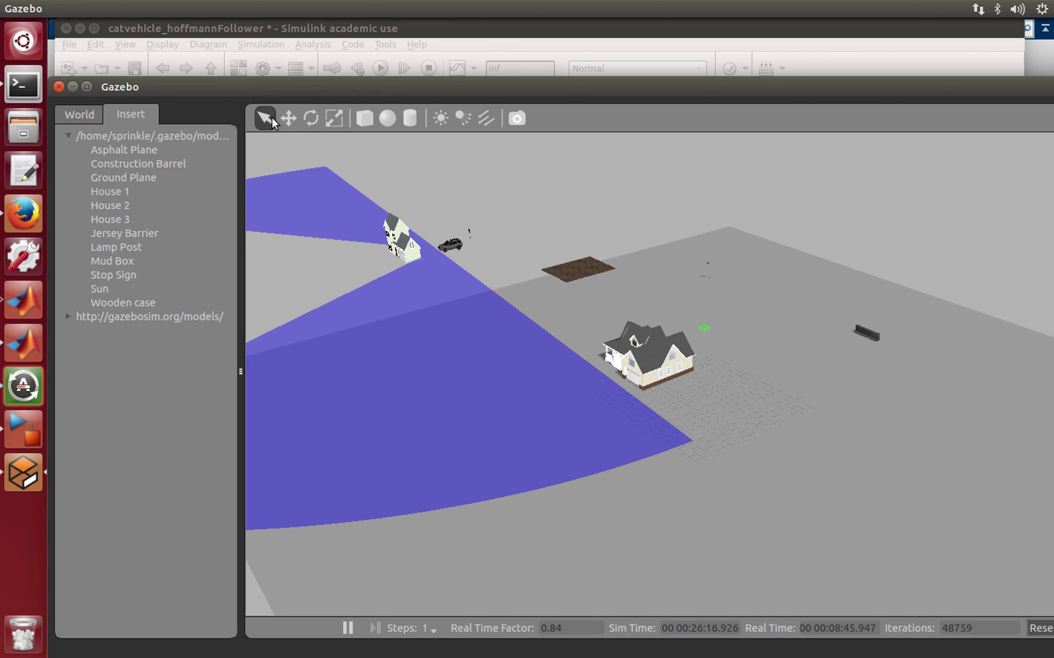
pyautogui.doubleClick(395, 234)
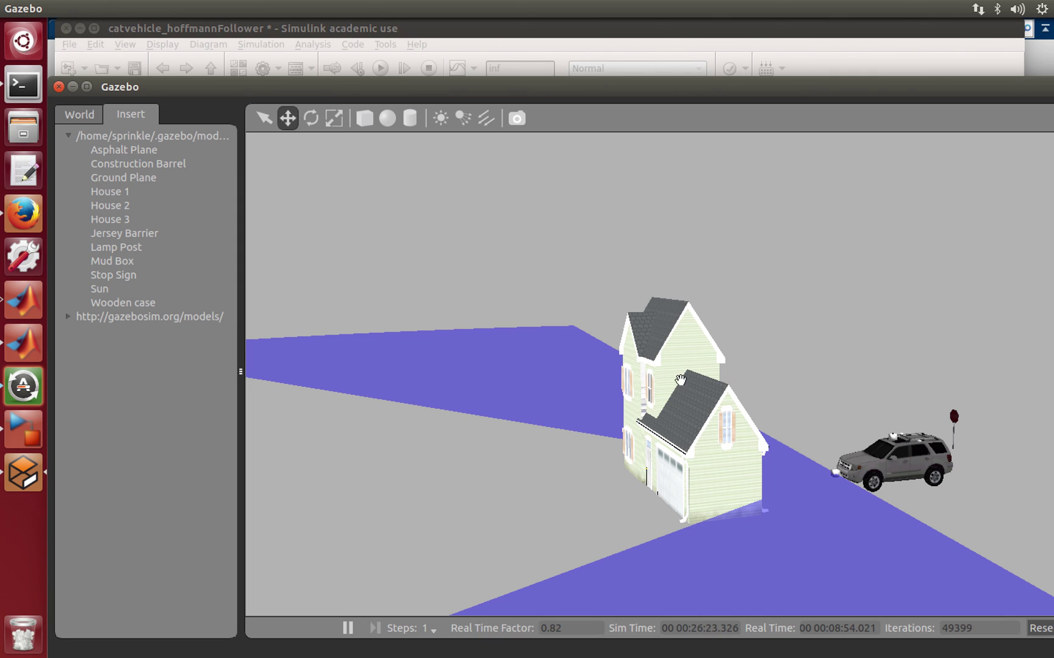
pyautogui.moveTo(680, 396); pyautogui.dragTo(628, 389)
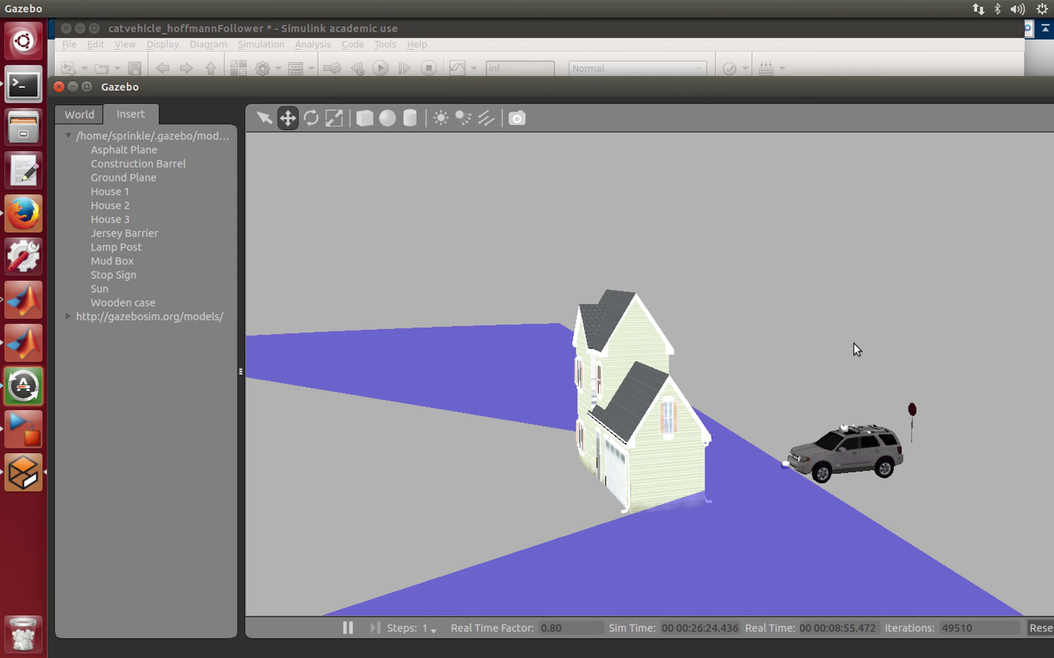
pyautogui.scroll(-2, 849, 357)
pyautogui.moveTo(694, 417); pyautogui.dragTo(694, 417)
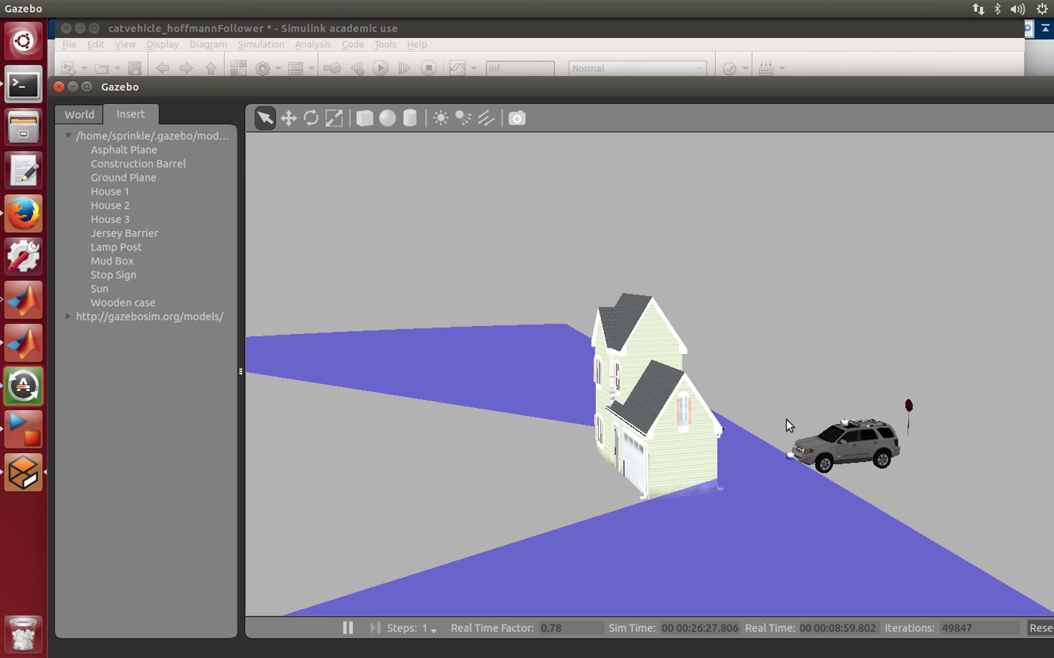
pyautogui.click(828, 435)
pyautogui.moveTo(688, 433); pyautogui.dragTo(687, 433)
pyautogui.click(689, 437)
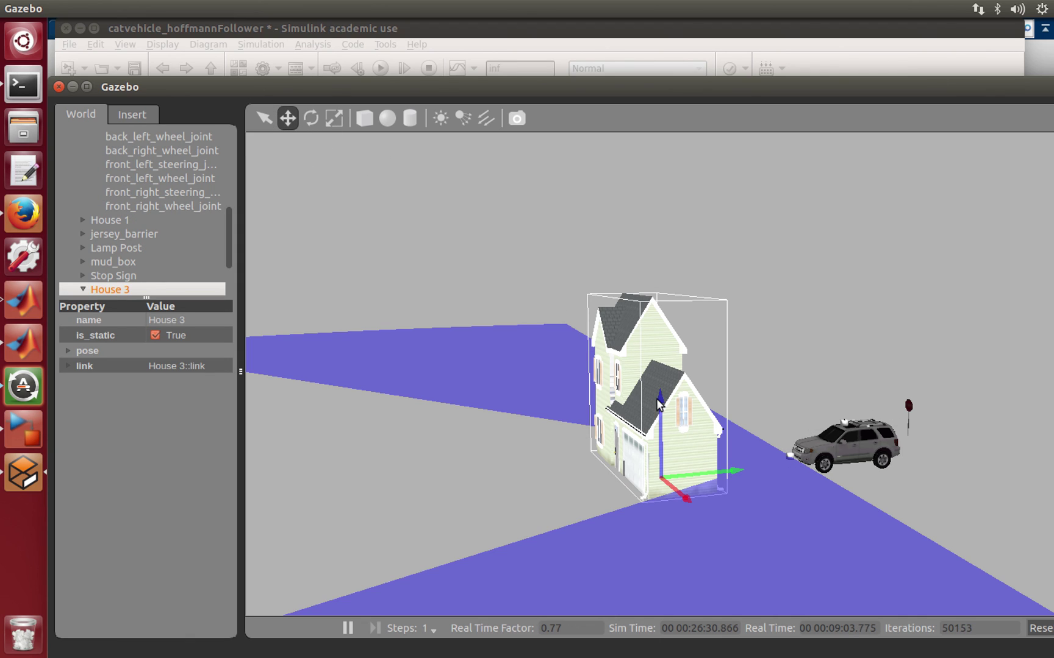
# Drag House 3 further back from the road, then return to the Select tool.
pyautogui.moveTo(659, 402); pyautogui.dragTo(635, 382)
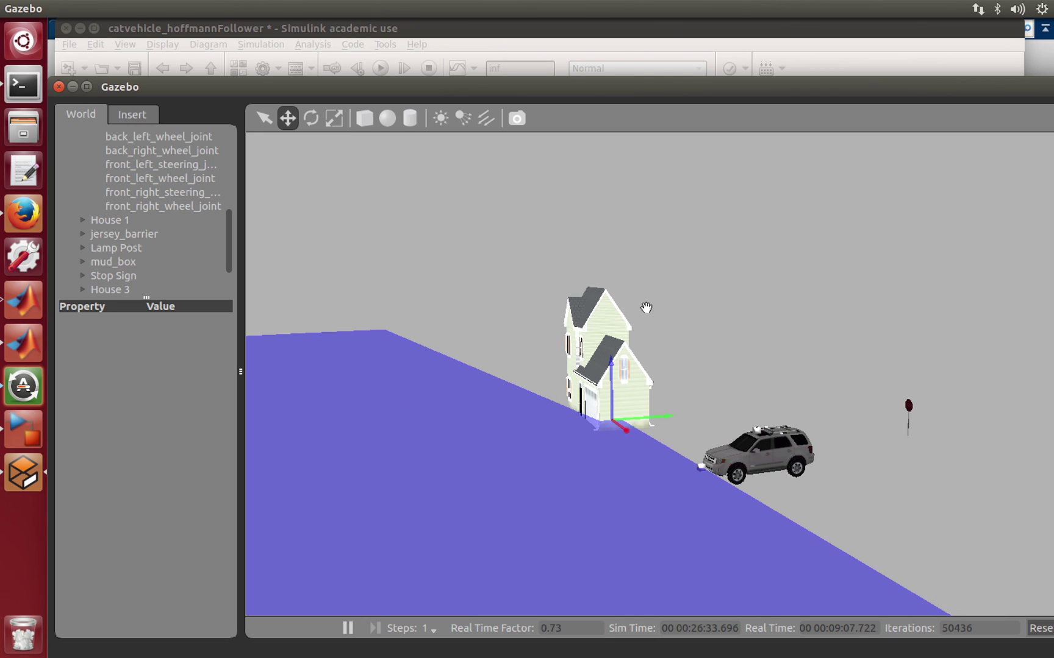
pyautogui.click(822, 316)
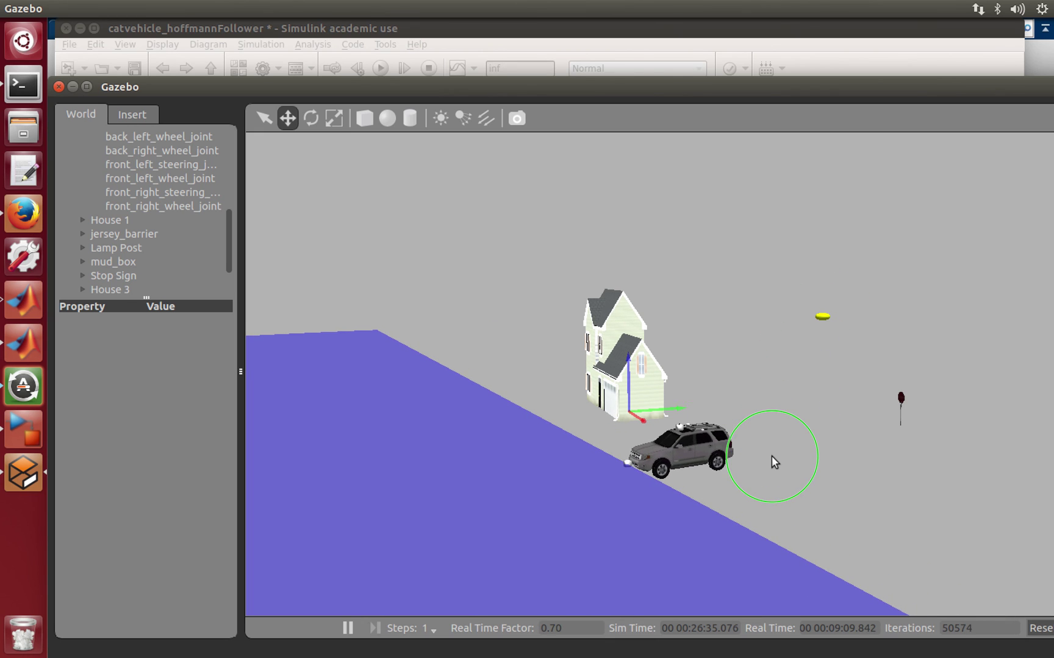
pyautogui.moveTo(757, 505); pyautogui.dragTo(608, 272)
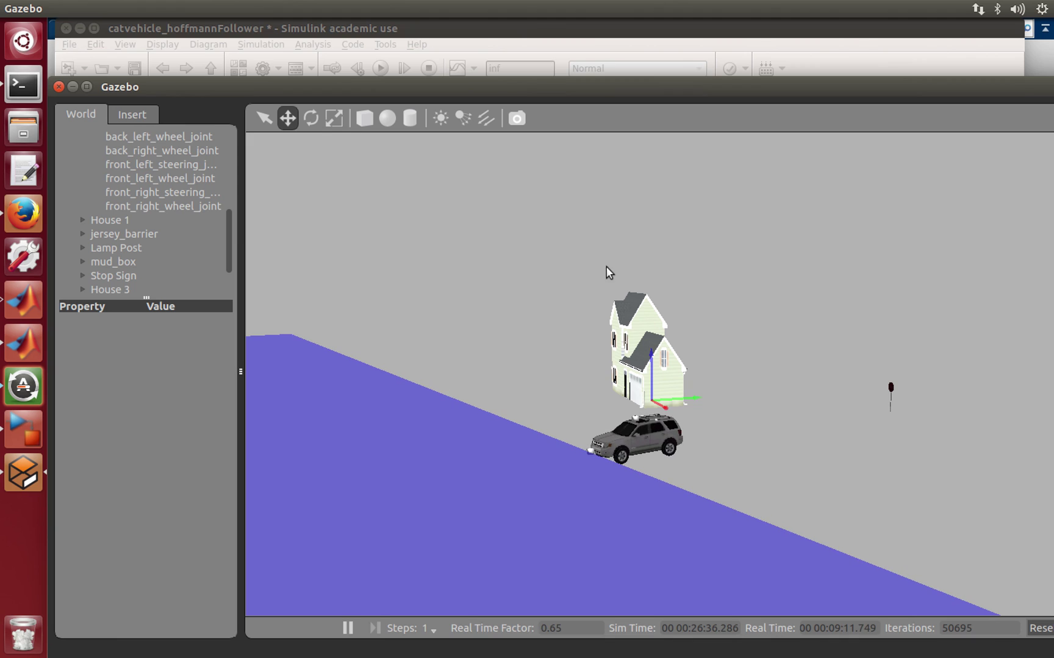
pyautogui.click(264, 117)
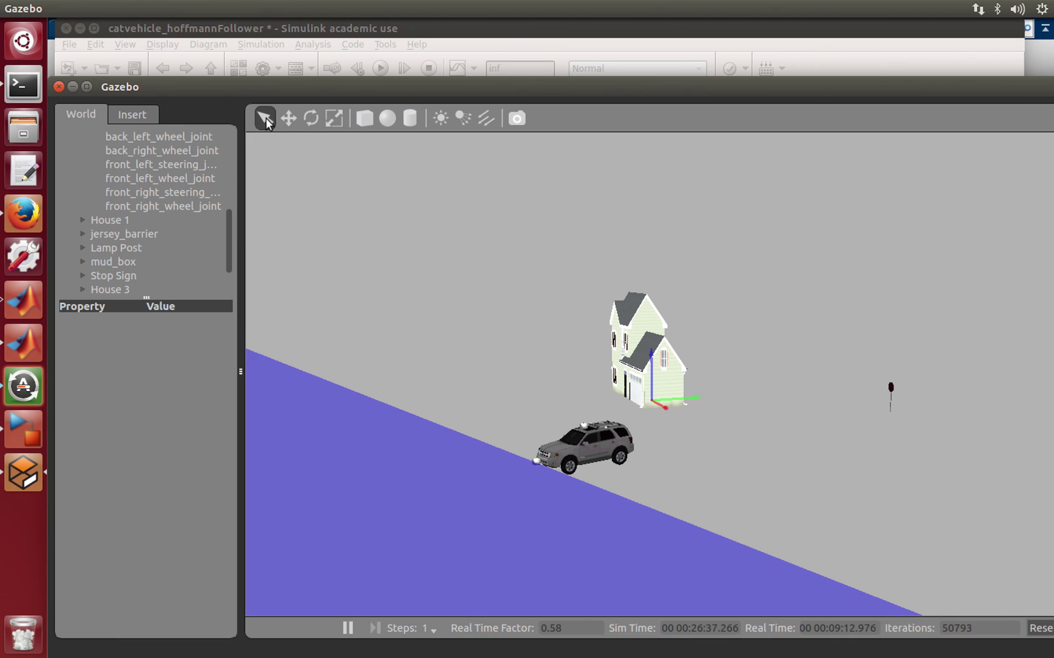
pyautogui.click(691, 433)
# Orbit the camera to watch the car pass the house, lamp post and mud box.
pyautogui.moveTo(739, 404); pyautogui.dragTo(835, 512)
pyautogui.moveTo(723, 457); pyautogui.dragTo(726, 584)
pyautogui.moveTo(787, 407); pyautogui.dragTo(948, 605)
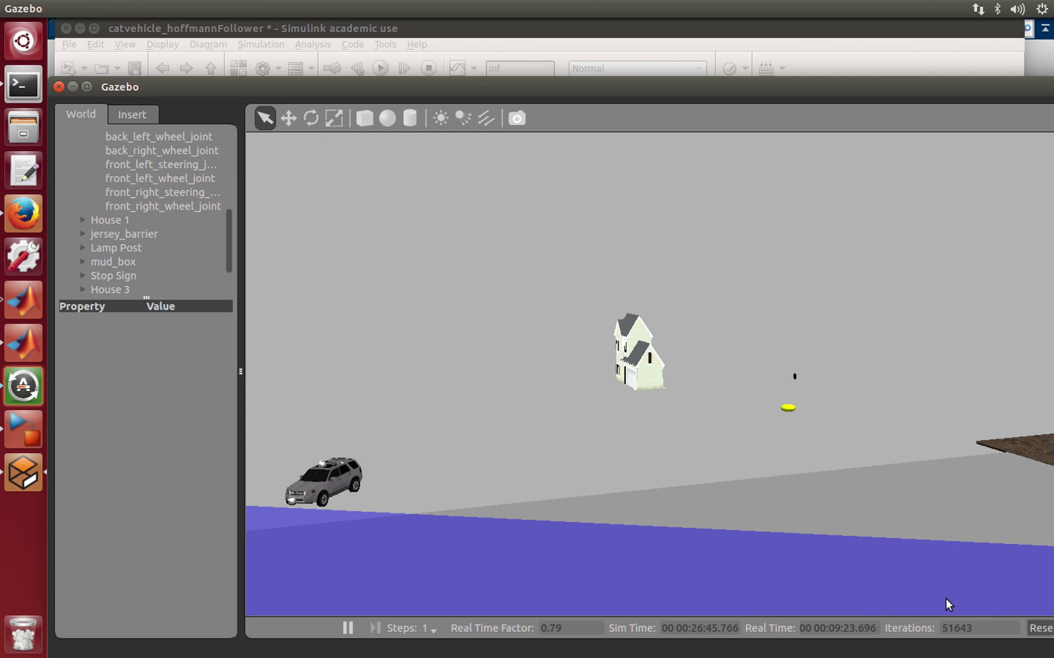
pyautogui.moveTo(1000, 382); pyautogui.dragTo(1006, 555)
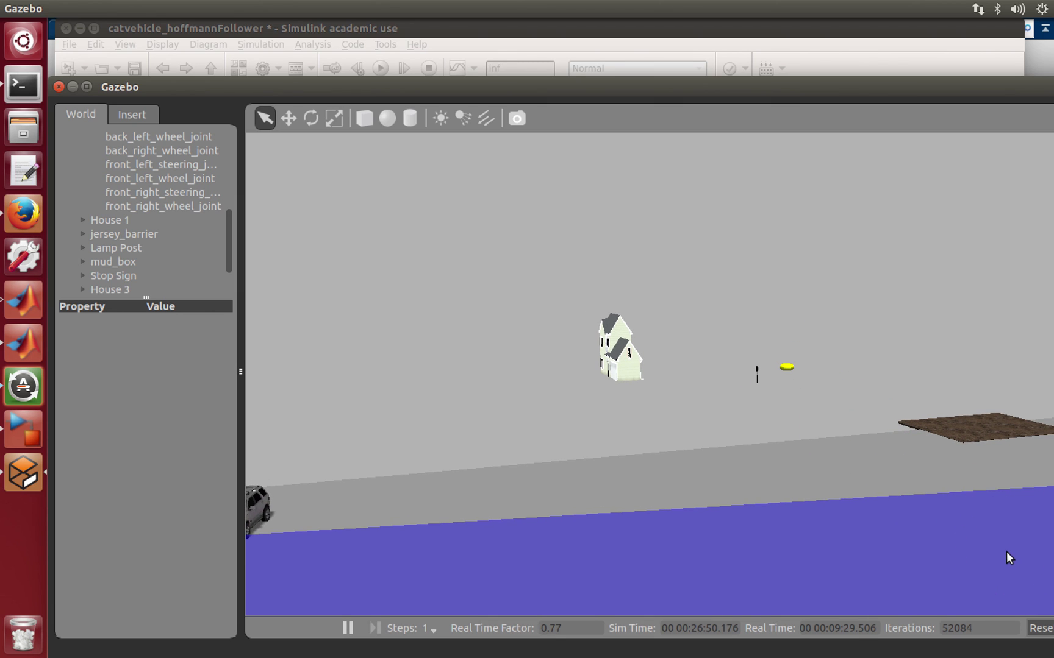
pyautogui.moveTo(686, 425); pyautogui.dragTo(997, 623)
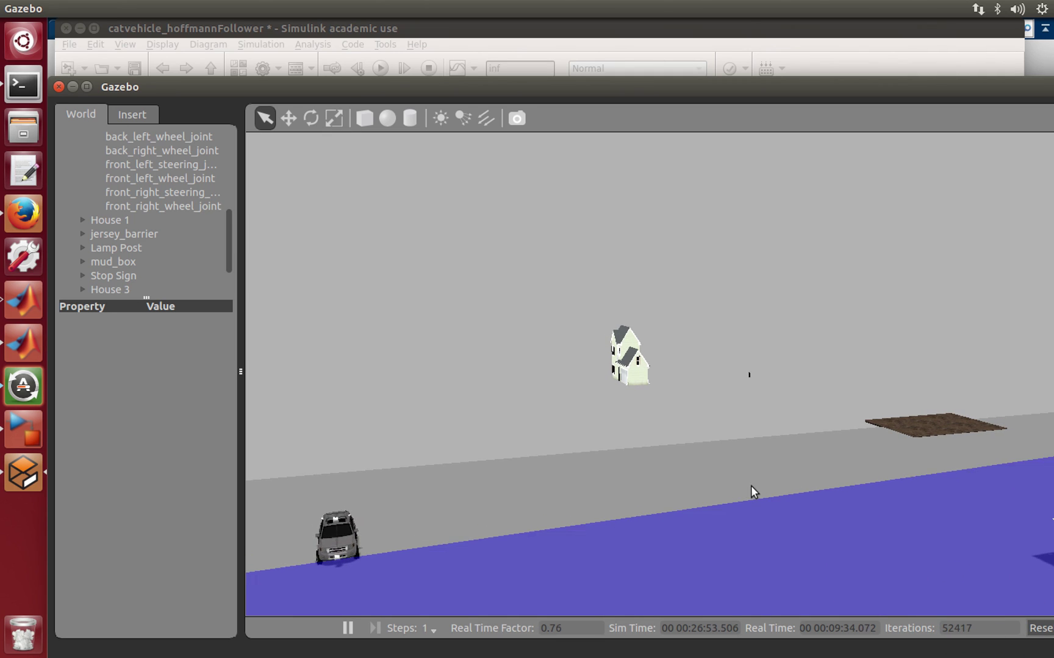
pyautogui.moveTo(751, 485); pyautogui.dragTo(1010, 620)
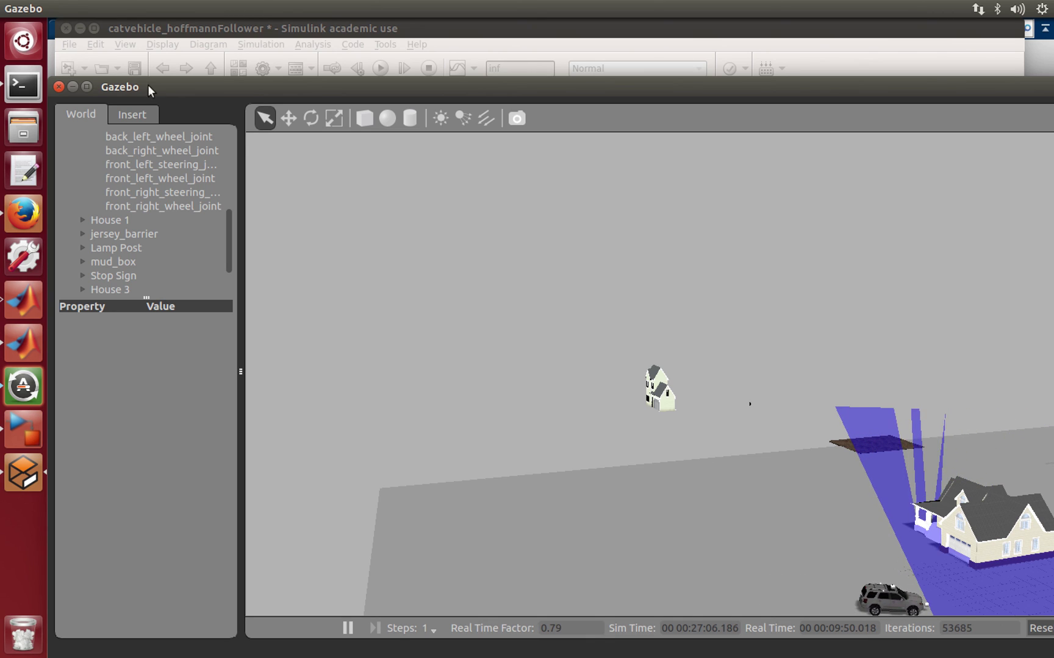
pyautogui.click(783, 404)
pyautogui.moveTo(783, 403); pyautogui.dragTo(510, 282)
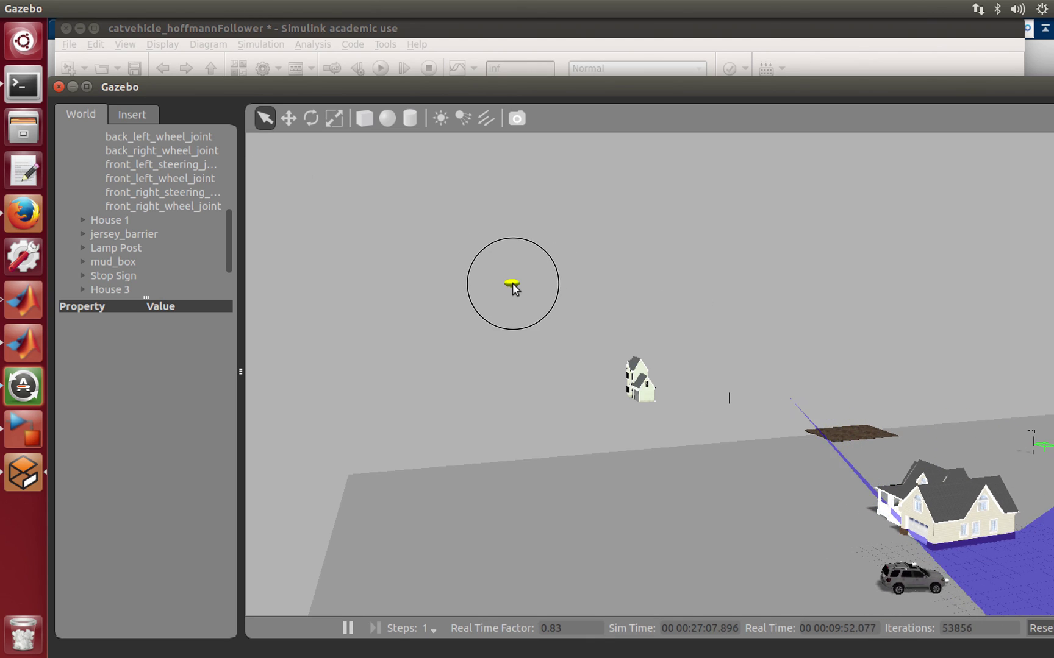
pyautogui.click(963, 480)
pyautogui.moveTo(963, 479); pyautogui.dragTo(769, 443)
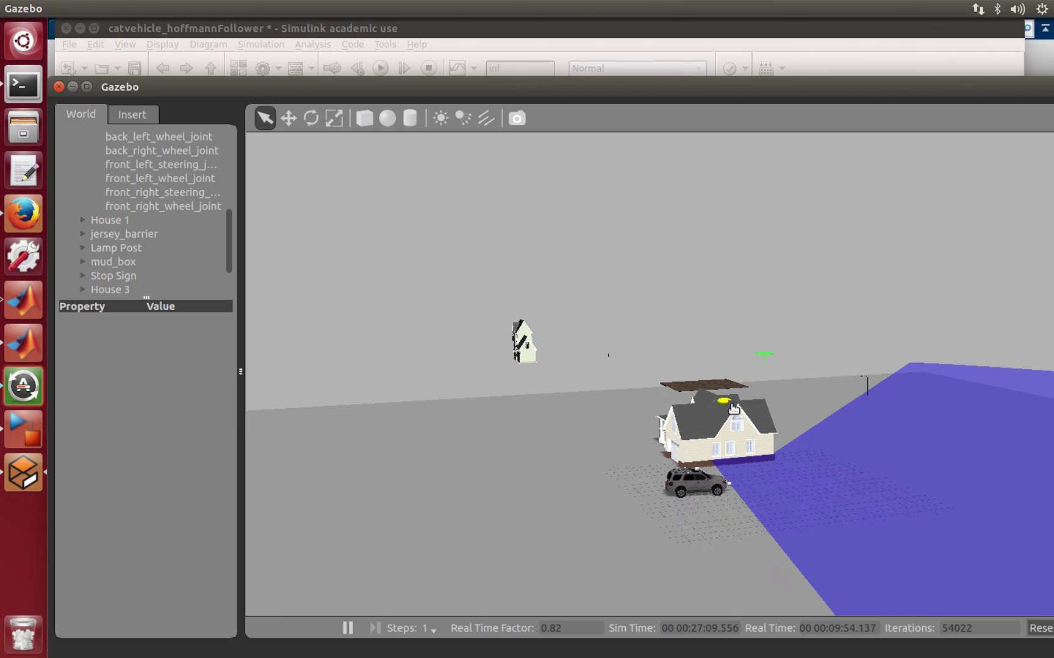